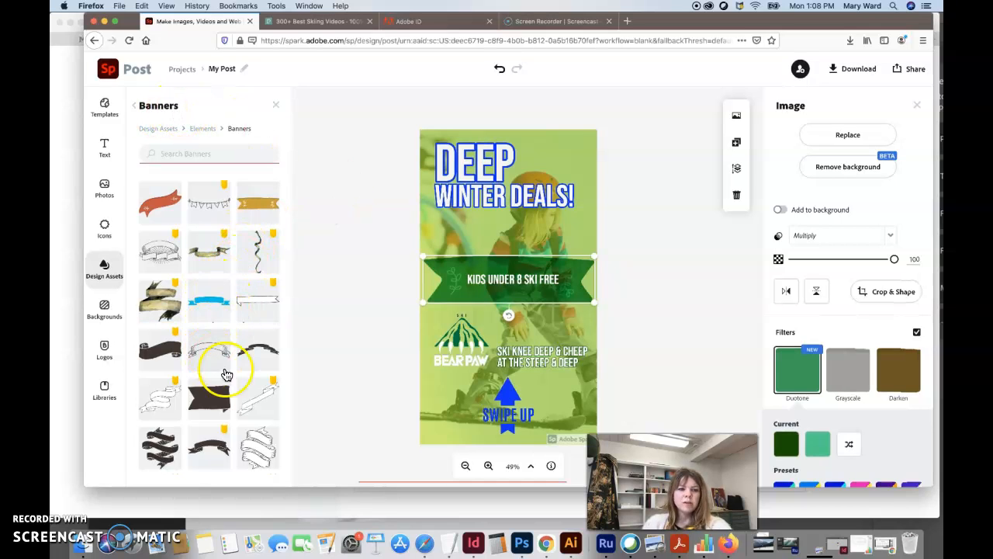
# - Add the white banner with pointed ends from the banner assets and place it over the green ribbon mid-poster
pyautogui.scroll(-2, 208, 339)
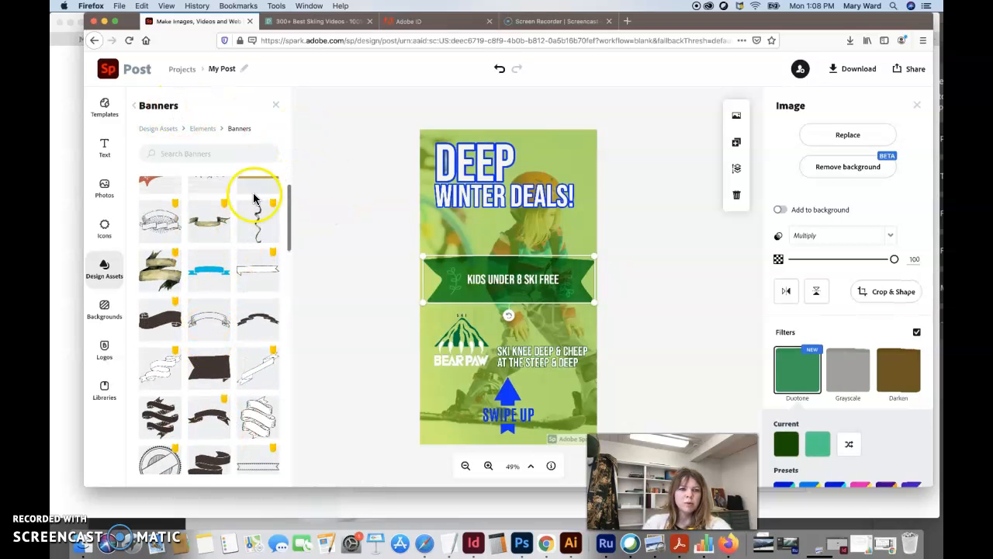
pyautogui.scroll(2, 244, 222)
pyautogui.scroll(-5, 193, 282)
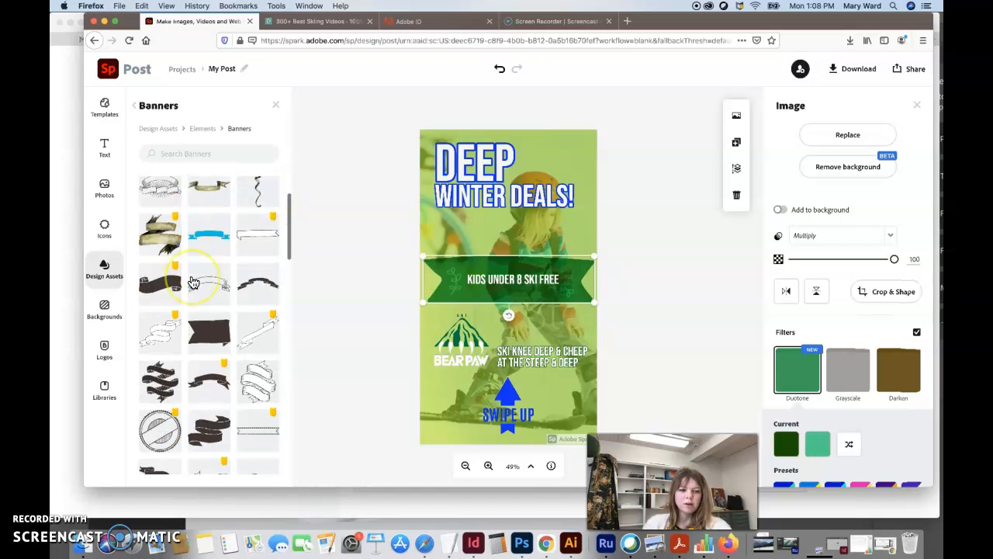
pyautogui.scroll(-1, 199, 279)
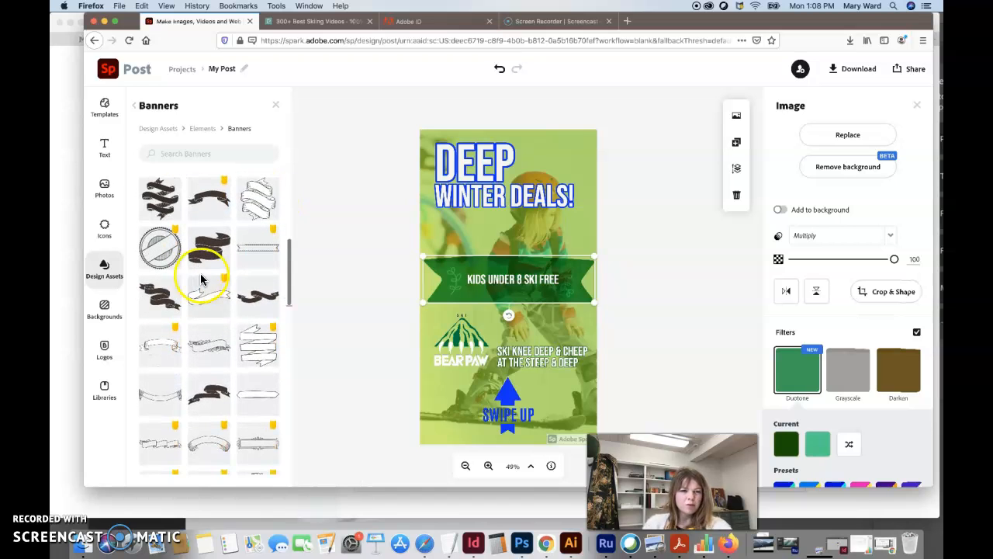
pyautogui.scroll(-2, 205, 316)
pyautogui.scroll(-1, 206, 315)
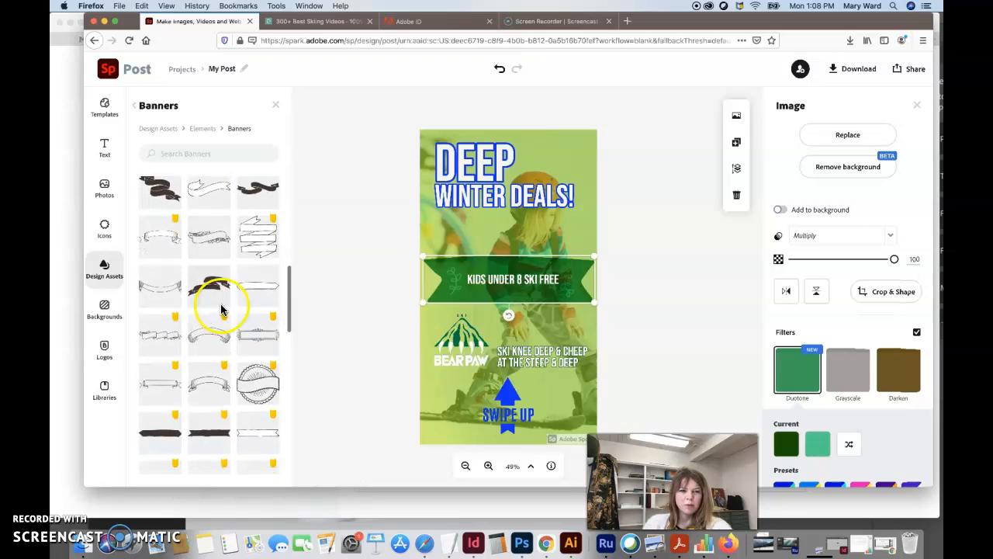
pyautogui.click(255, 291)
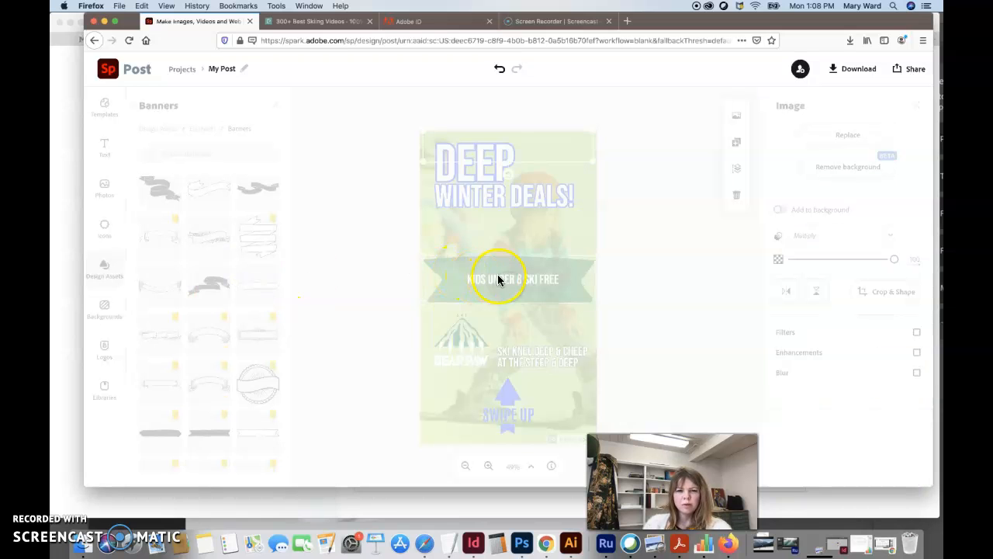
pyautogui.moveTo(508, 147); pyautogui.dragTo(509, 281)
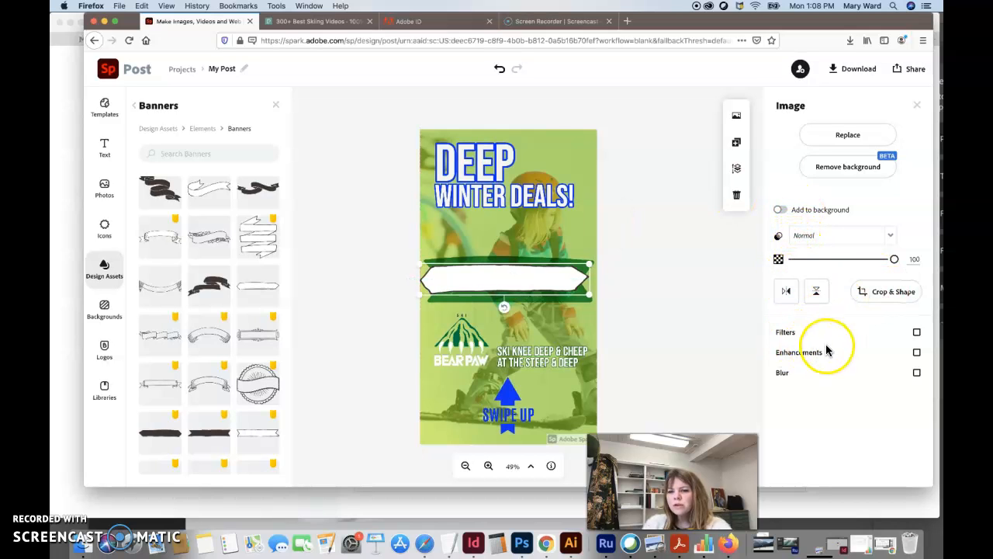
# - Apply a Duotone filter to the new banner with the palette's blue as the highlights color
pyautogui.click(917, 333)
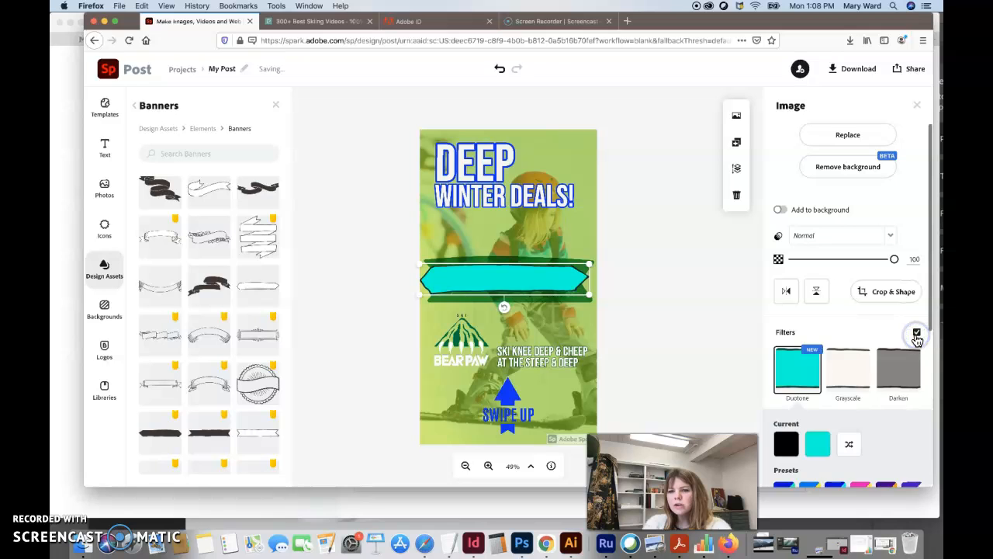
pyautogui.click(847, 377)
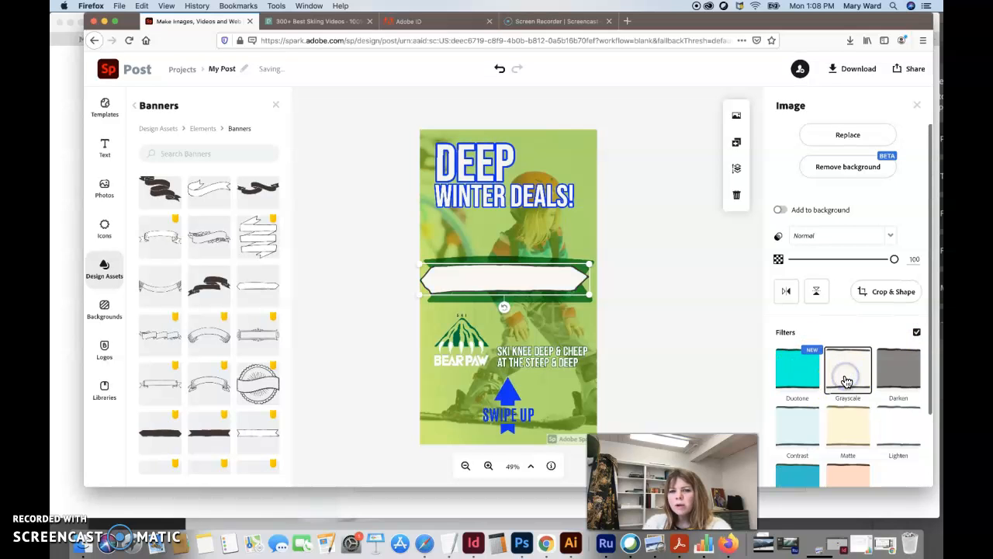
pyautogui.click(802, 388)
pyautogui.scroll(-2, 807, 427)
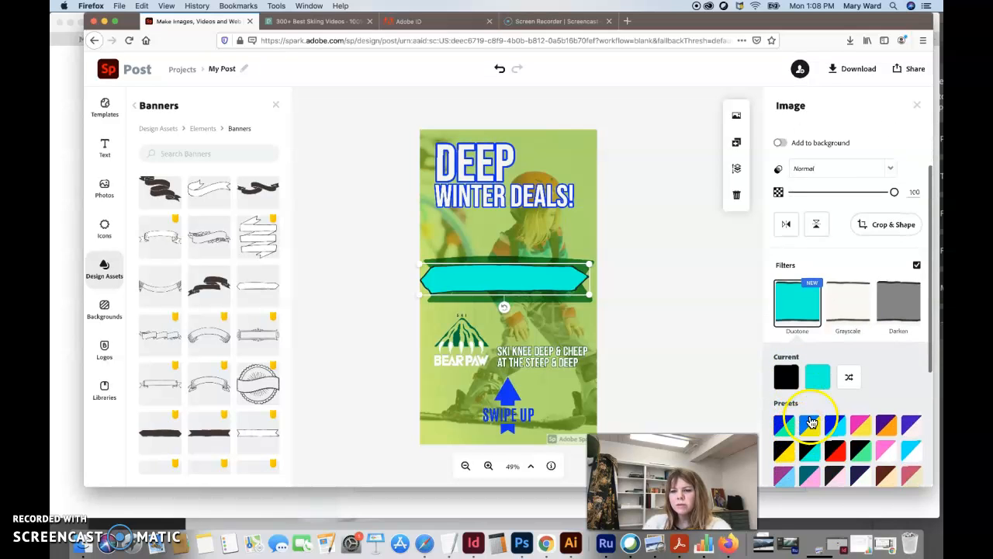
pyautogui.click(817, 377)
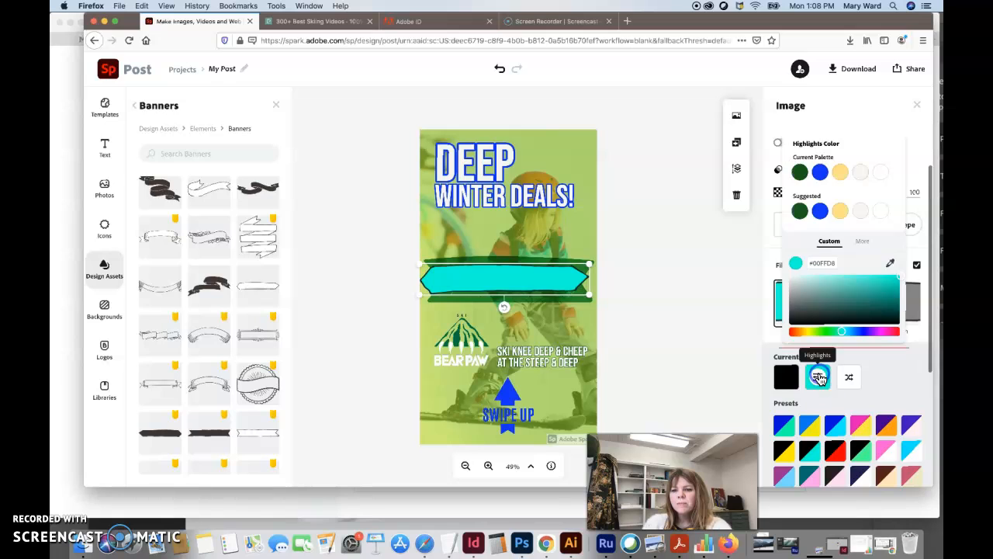
pyautogui.click(800, 210)
pyautogui.click(820, 211)
pyautogui.click(709, 247)
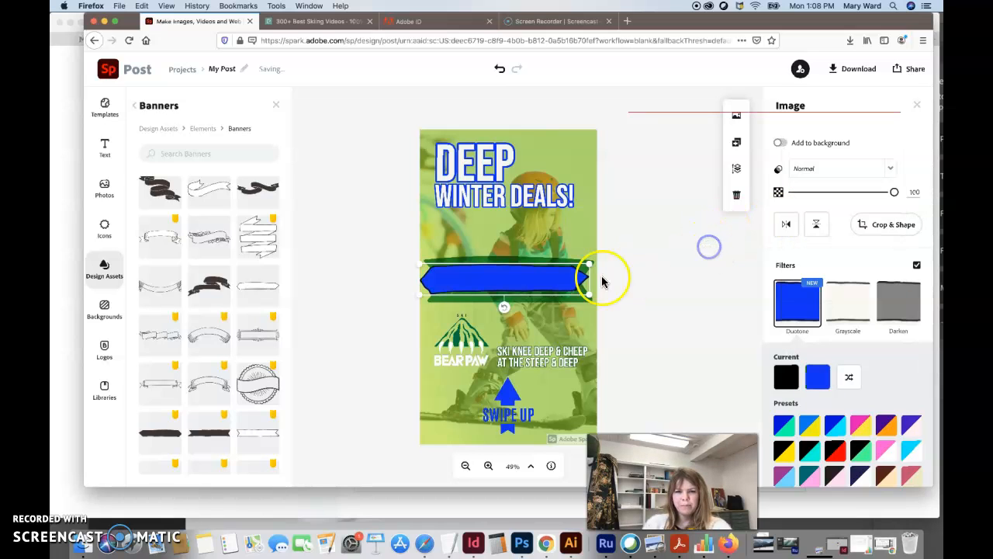
# - Delete the green ribbon banner and move the blue banner into its place
pyautogui.moveTo(554, 279); pyautogui.dragTo(555, 320)
pyautogui.click(552, 264)
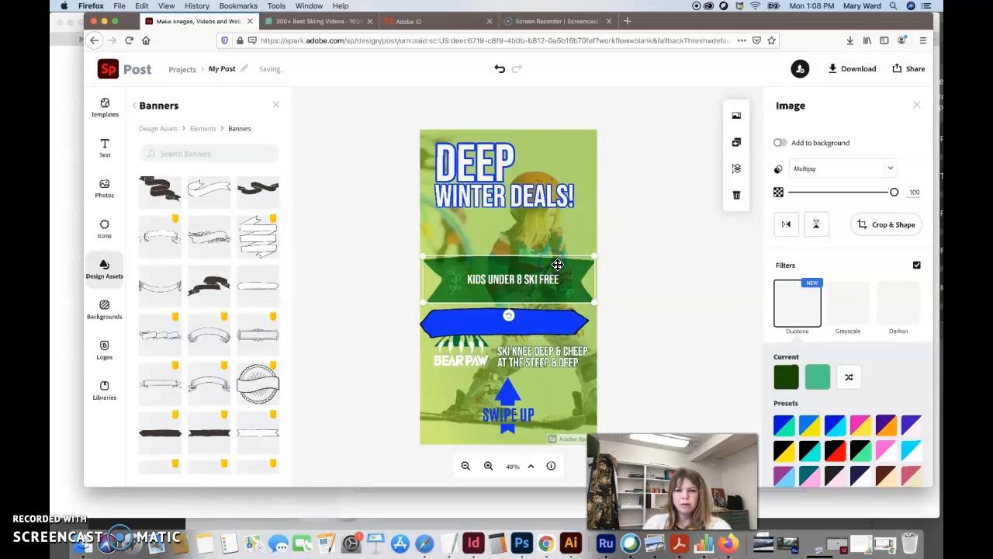
pyautogui.press('Delete')
pyautogui.moveTo(544, 311); pyautogui.dragTo(550, 287)
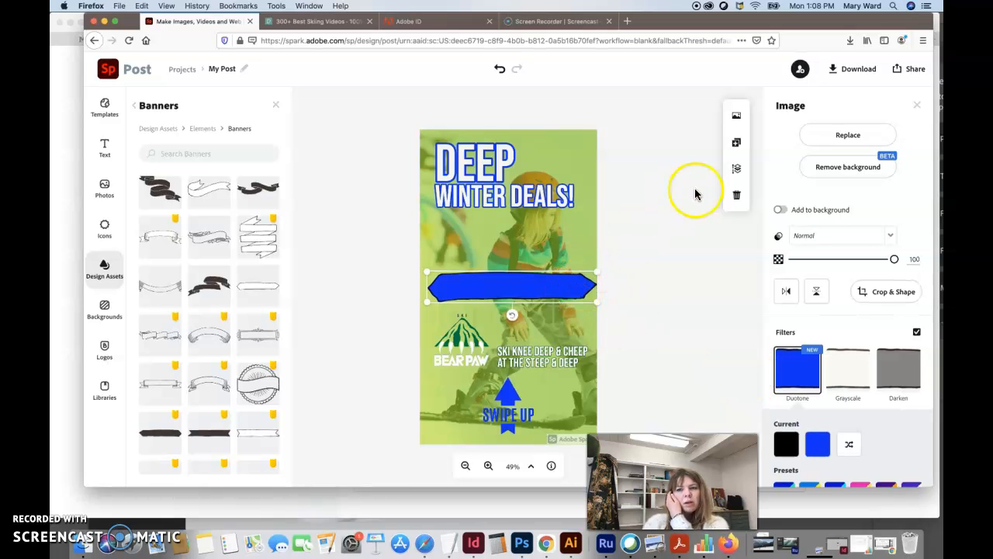
# - Send the blue banner backward behind "KIDS UNDER 8 SKI FREE" and align it around that text
pyautogui.click(737, 167)
pyautogui.click(708, 185)
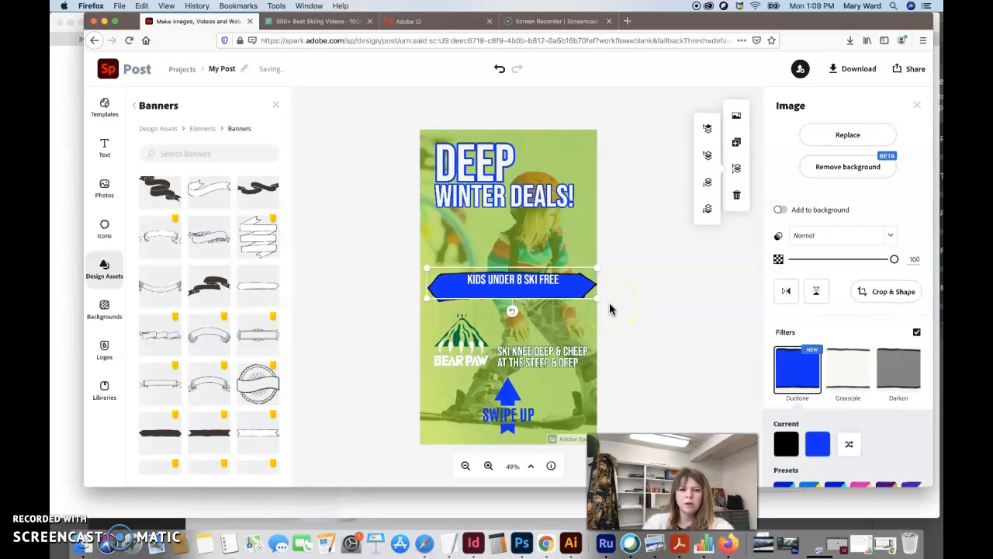
pyautogui.click(563, 292)
pyautogui.moveTo(572, 292); pyautogui.dragTo(582, 295)
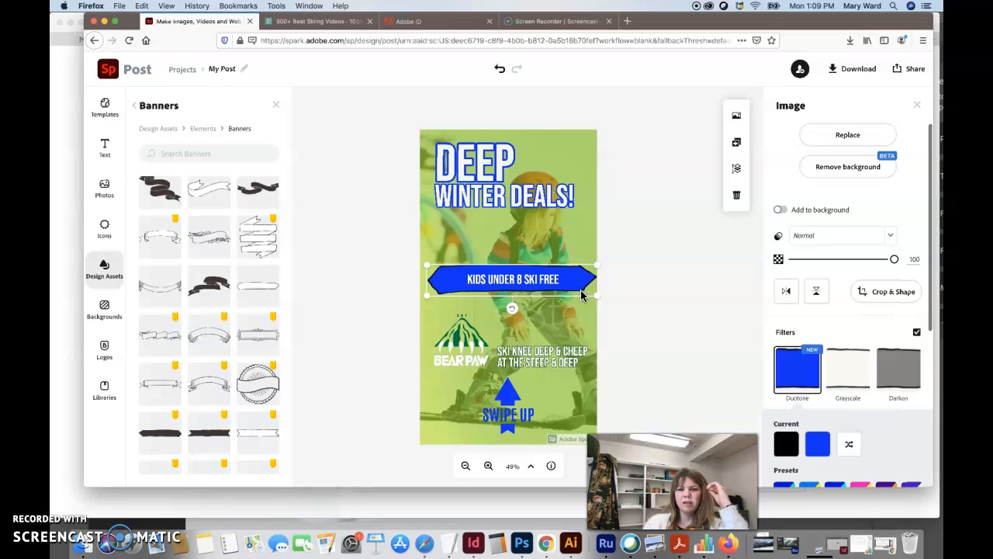
# - Center the word "DEEP" horizontally on the poster, just above "WINTER DEALS!"
pyautogui.click(690, 243)
pyautogui.click(648, 261)
pyautogui.click(650, 264)
pyautogui.moveTo(471, 173); pyautogui.dragTo(506, 167)
pyautogui.click(641, 225)
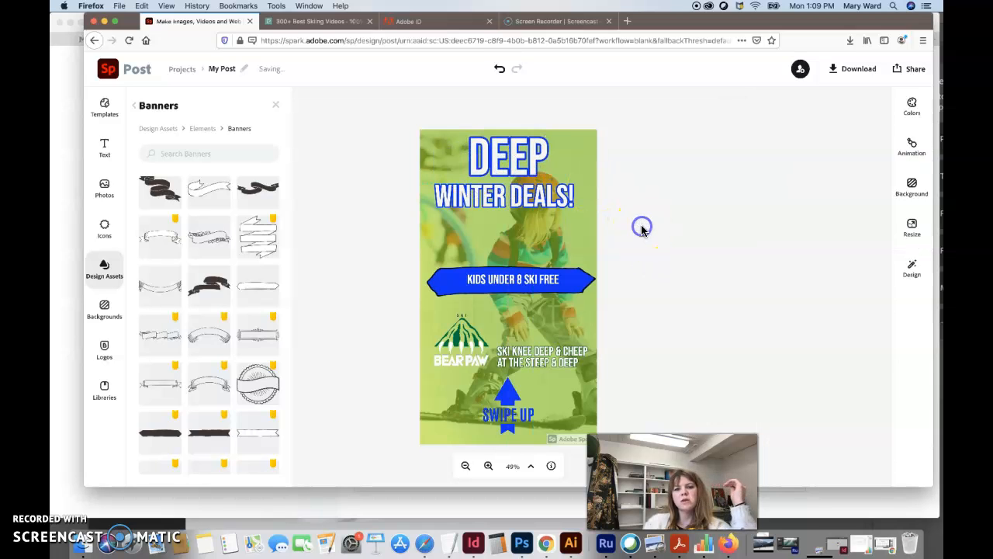
pyautogui.click(524, 189)
pyautogui.rightClick(520, 163)
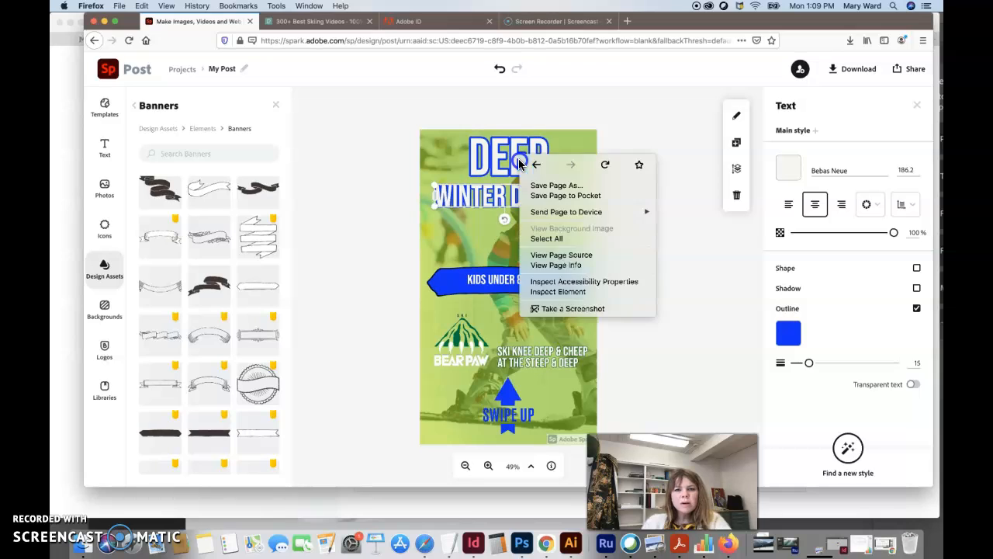
pyautogui.click(667, 116)
pyautogui.click(516, 162)
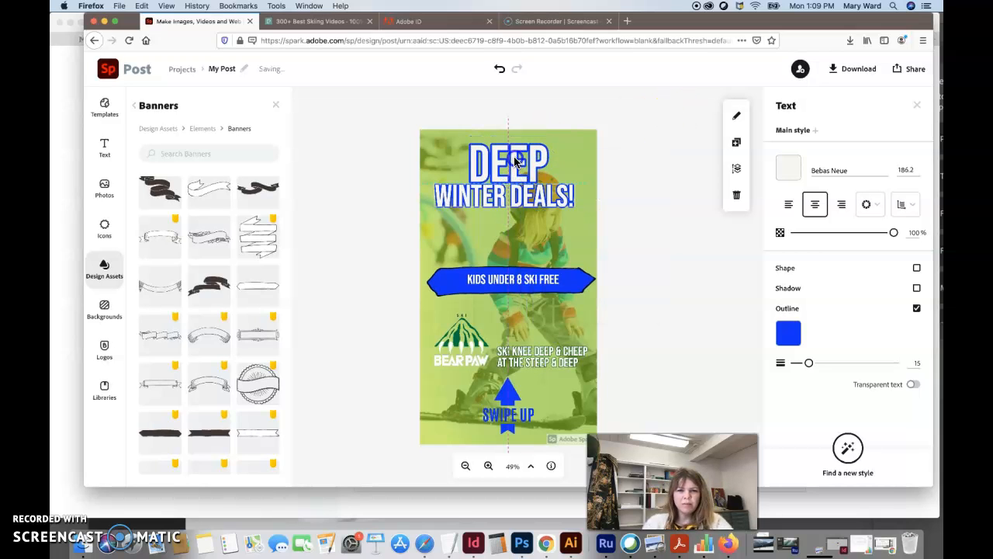
pyautogui.click(641, 212)
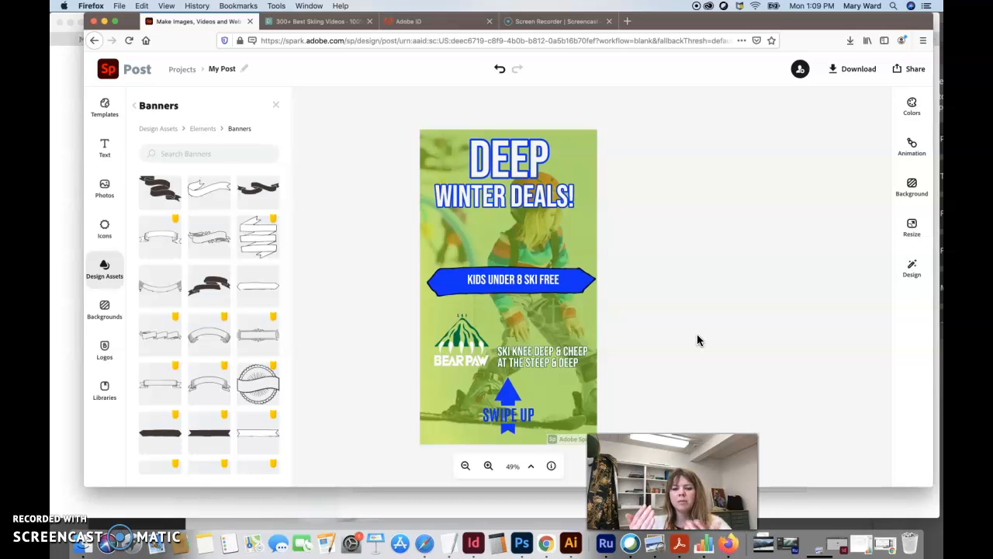
# - Try the Color Shuffle and Fade text animations on the post
pyautogui.click(912, 148)
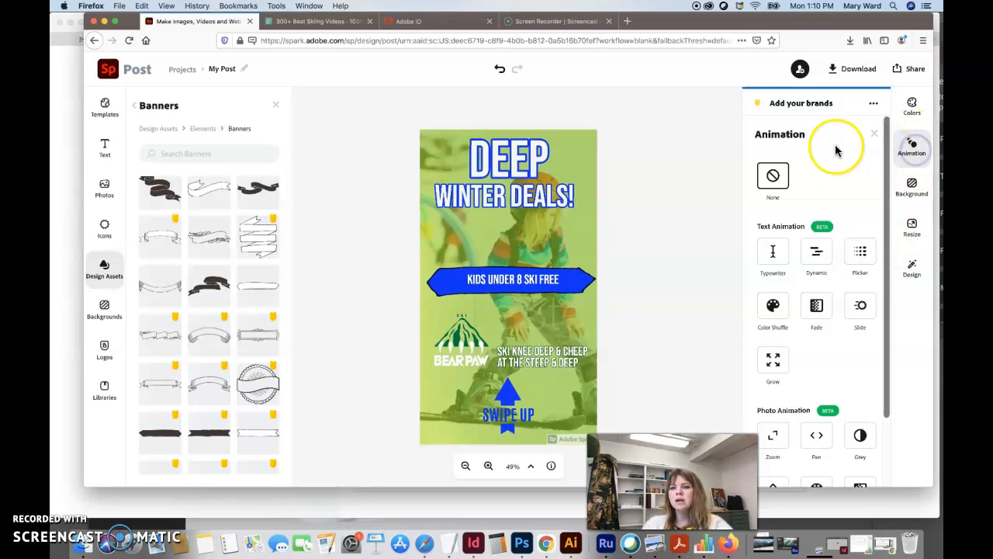
pyautogui.scroll(-2, 822, 202)
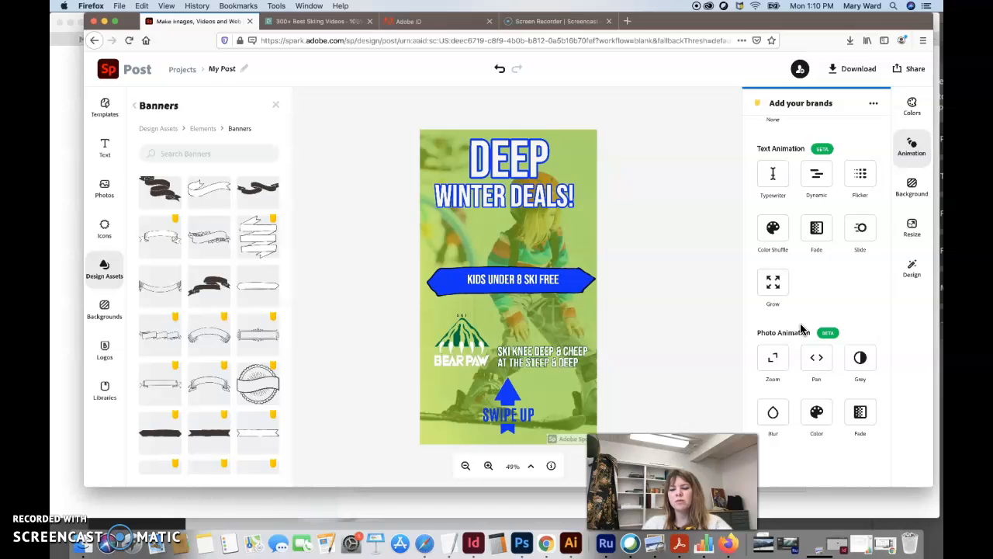
pyautogui.click(774, 228)
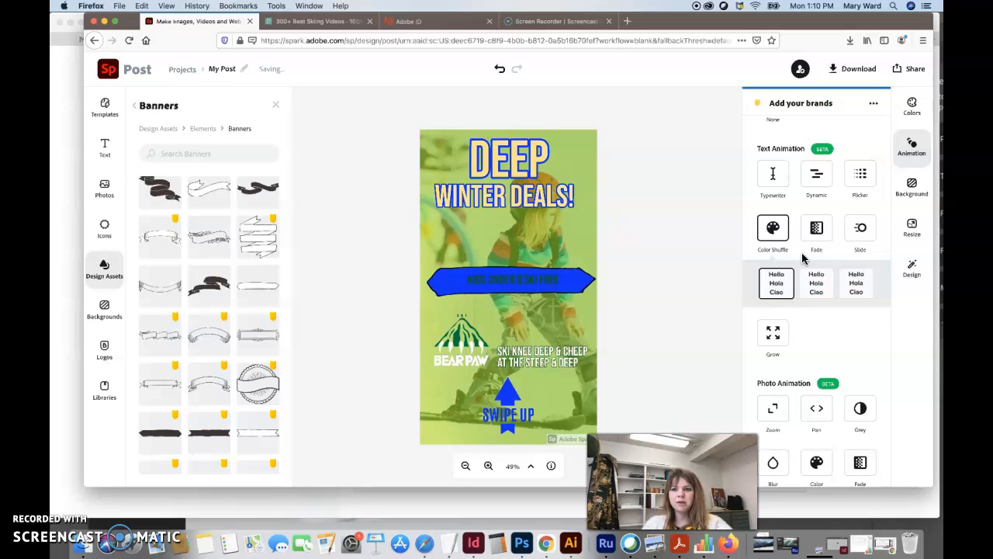
pyautogui.click(818, 229)
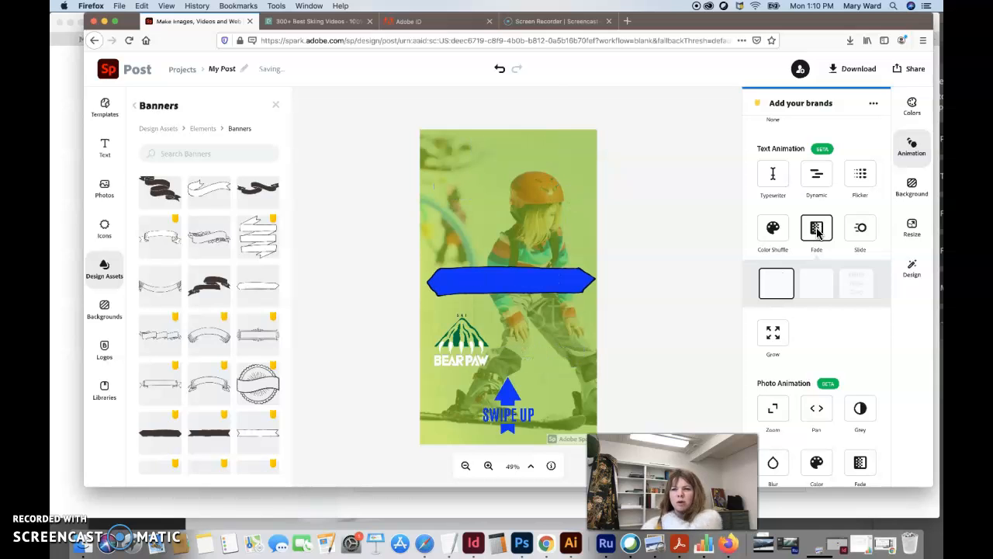
# - Try the Flicker text animation with its first variant, and the first Color Shuffle variant
pyautogui.scroll(-1, 817, 233)
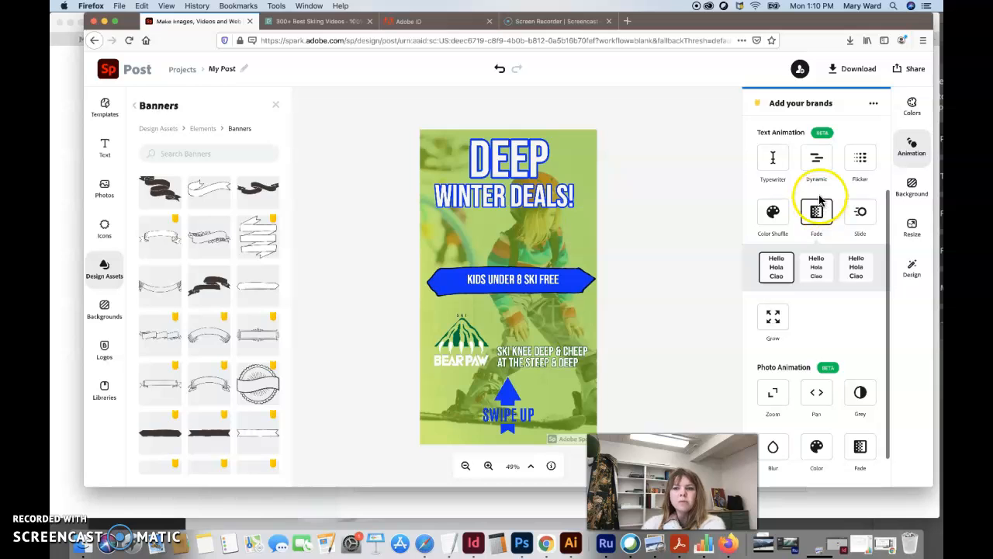
pyautogui.click(859, 159)
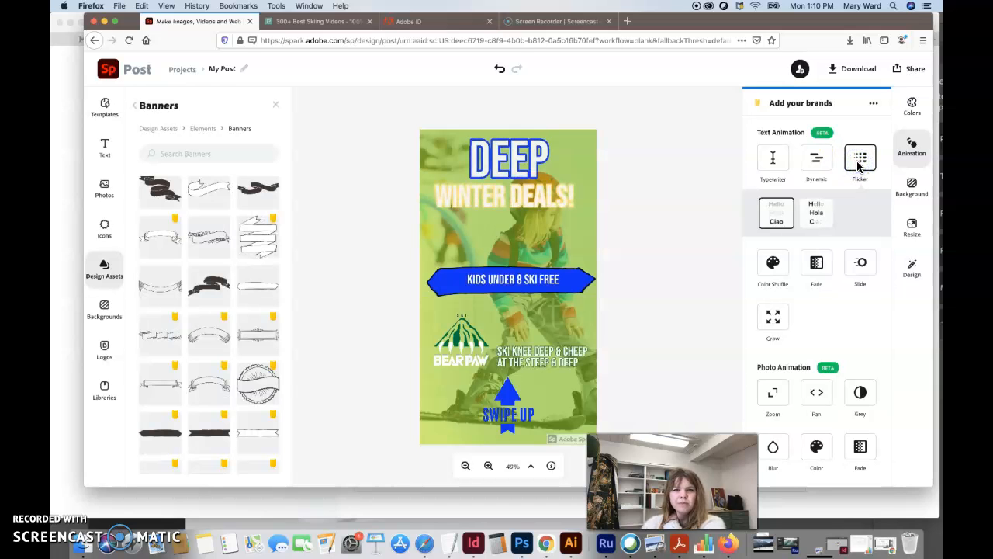
pyautogui.click(773, 214)
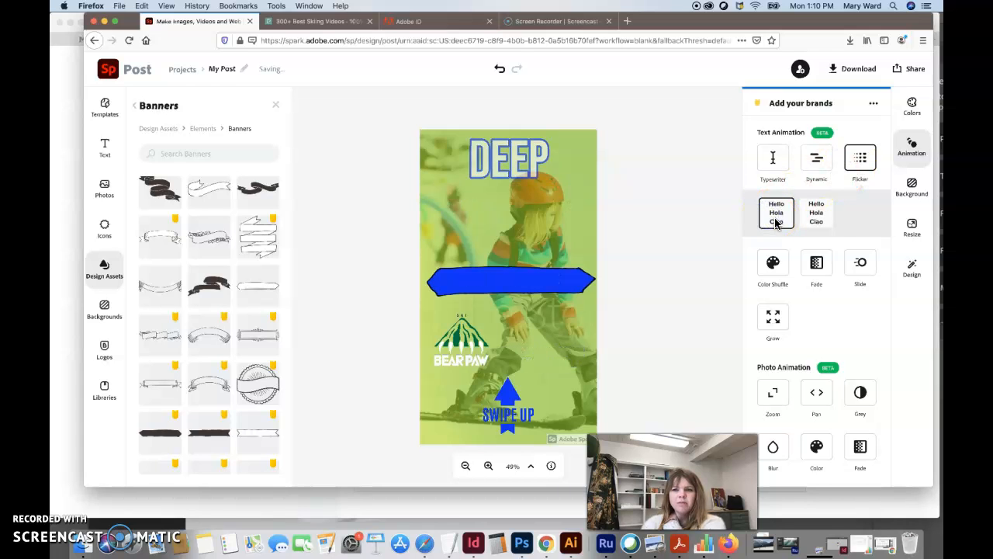
pyautogui.click(786, 268)
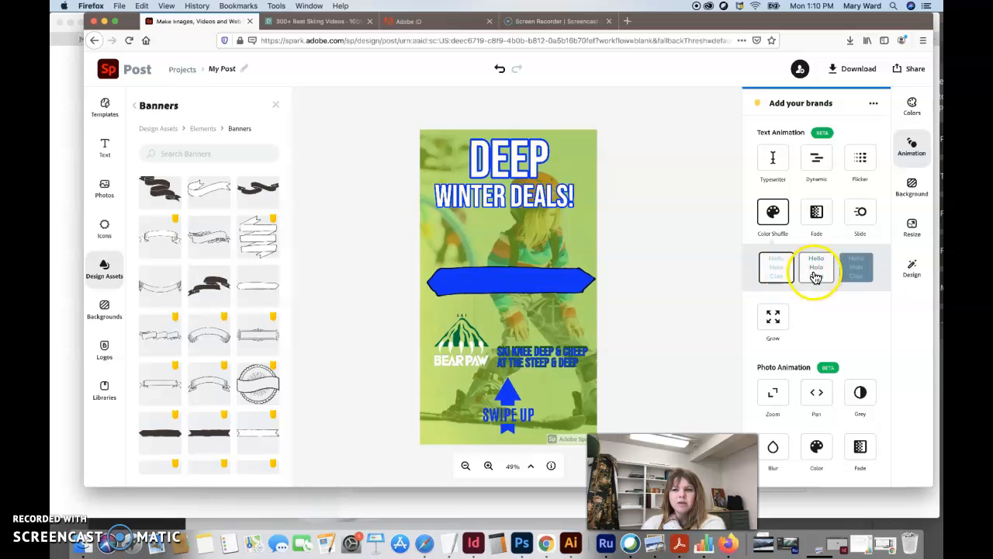
pyautogui.click(776, 264)
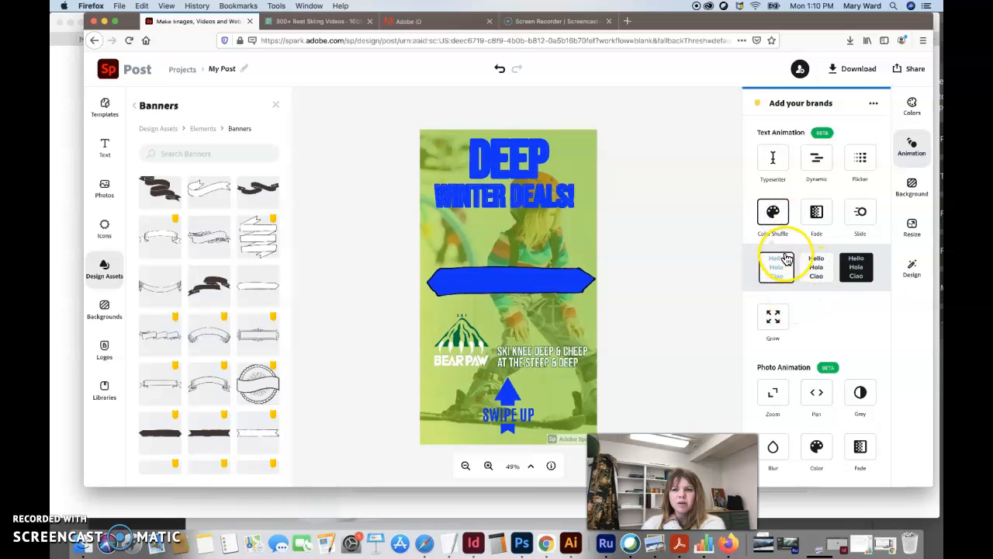
# - Try the Dynamic and Typewriter text animations on the post
pyautogui.click(818, 159)
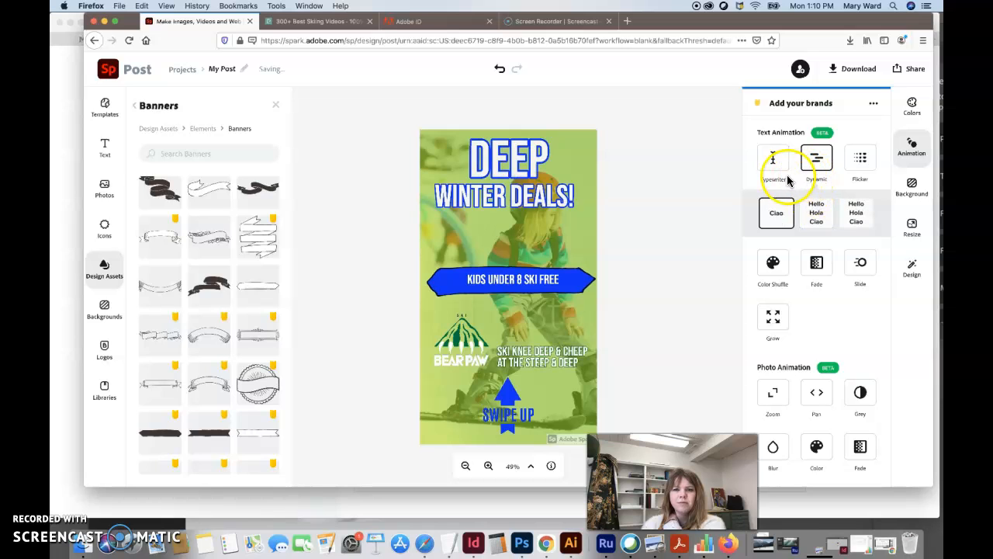
pyautogui.click(818, 161)
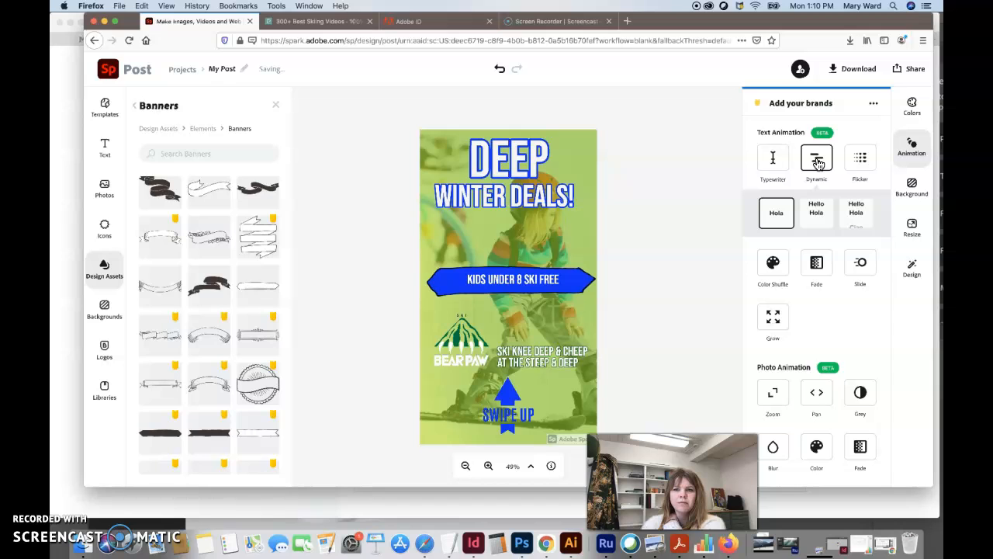
pyautogui.click(773, 160)
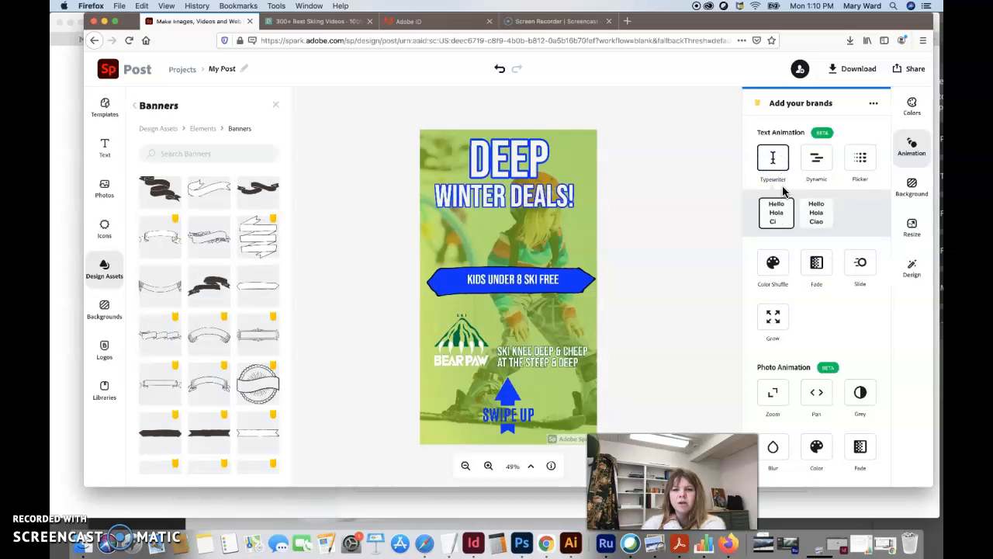
pyautogui.click(780, 183)
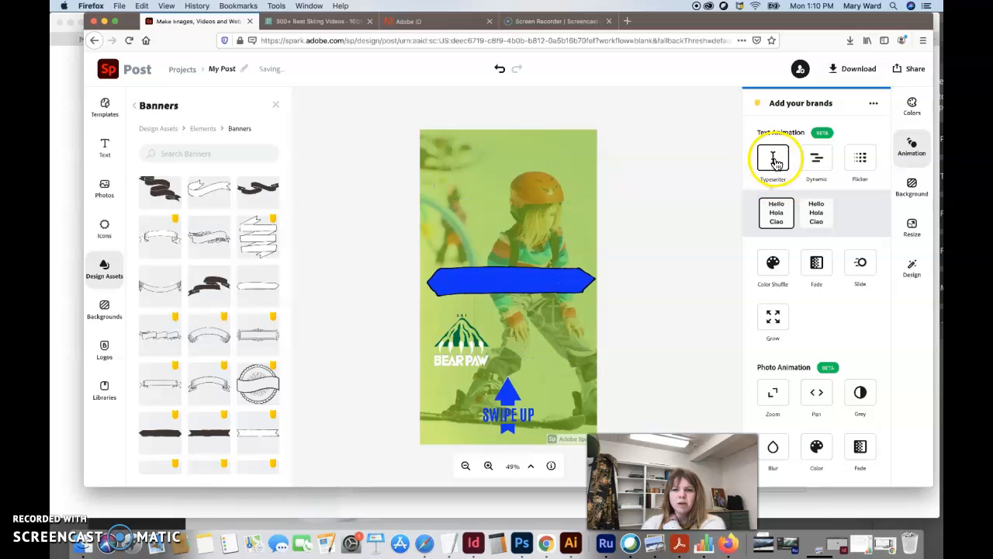
# - Apply the Grow text animation to the post using its first variant
pyautogui.scroll(-2, 807, 322)
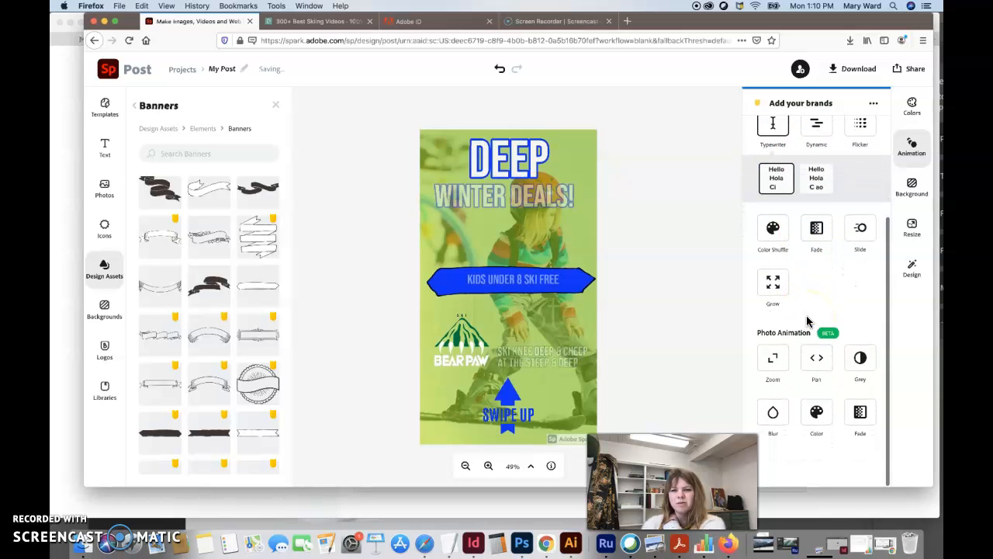
pyautogui.click(773, 286)
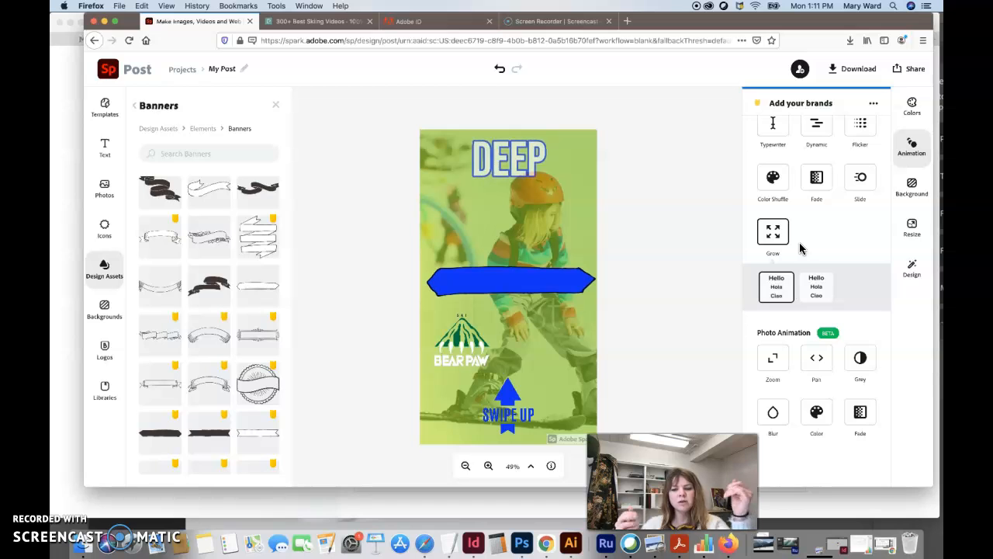
pyautogui.click(815, 224)
pyautogui.scroll(1, 816, 241)
pyautogui.click(773, 269)
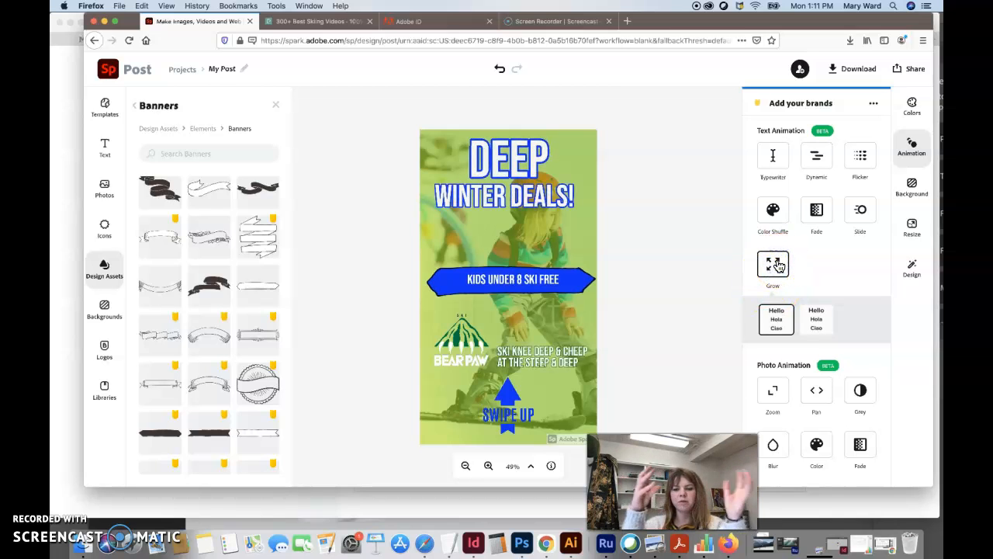
# - Try the Typewriter and Slide text animations on the post
pyautogui.click(776, 162)
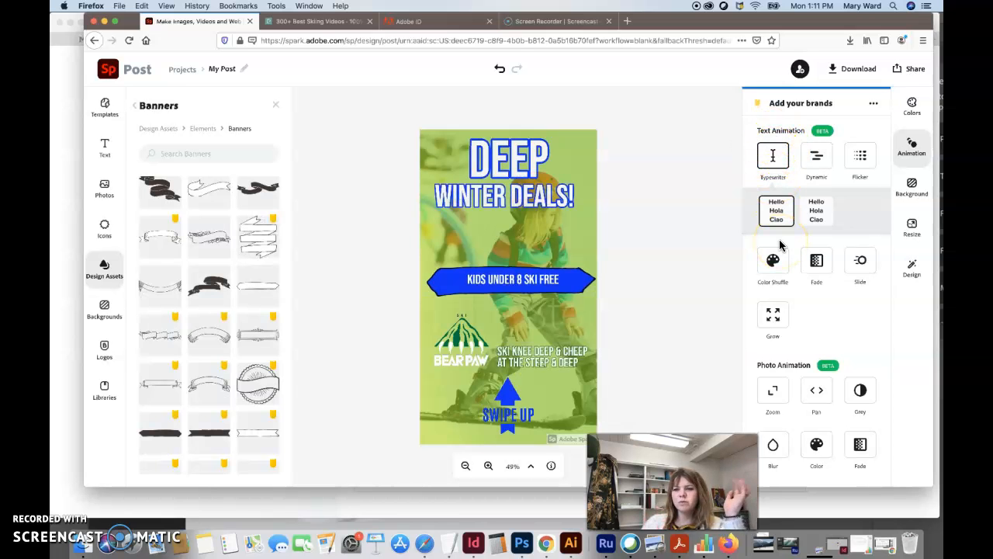
pyautogui.click(854, 264)
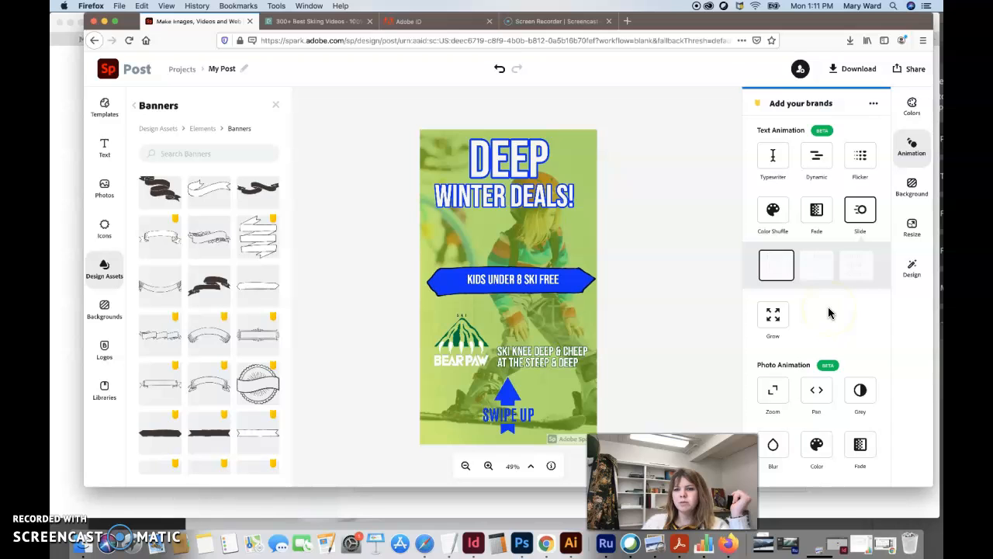
pyautogui.scroll(-1, 825, 300)
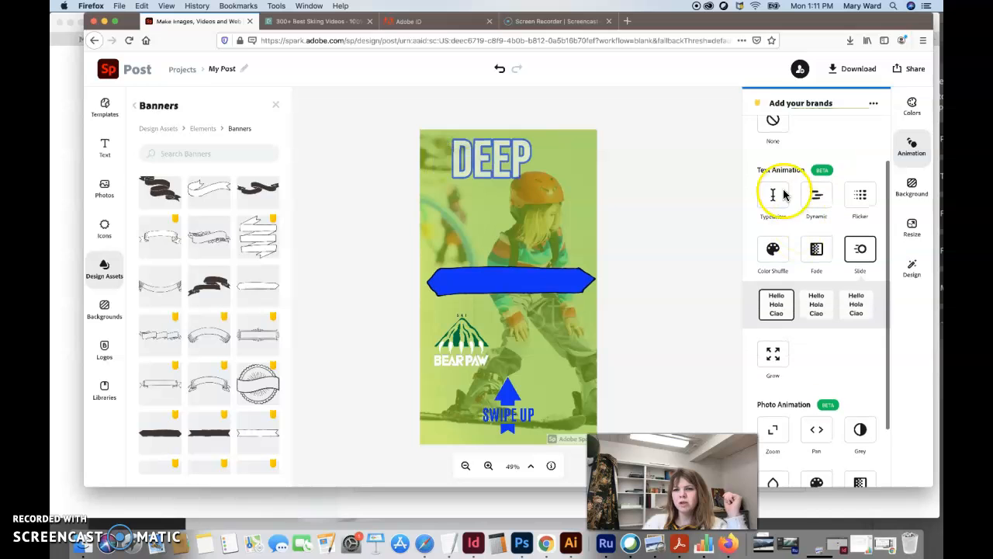
# - Try the Pan, Zoom and Grey photo animations on the post
pyautogui.scroll(-2, 780, 311)
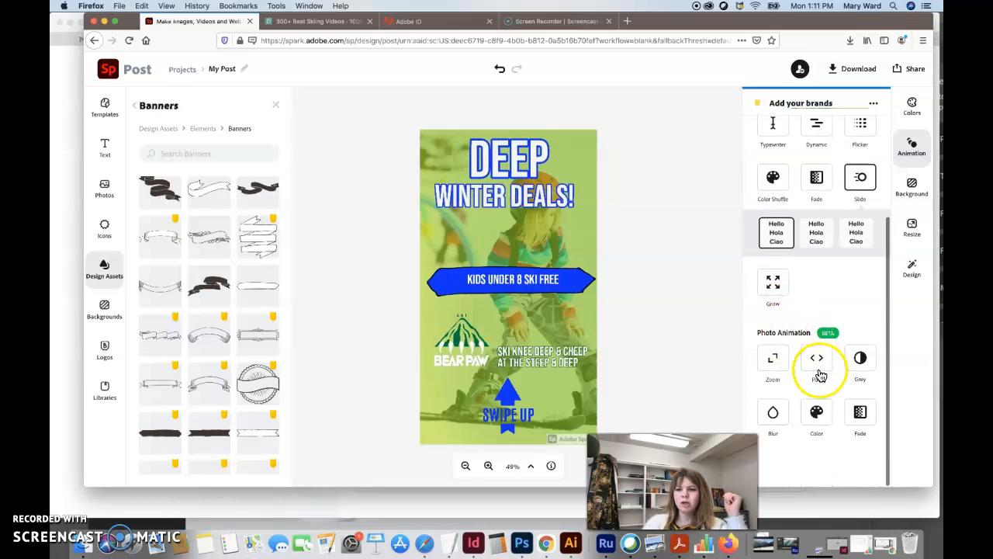
pyautogui.click(815, 367)
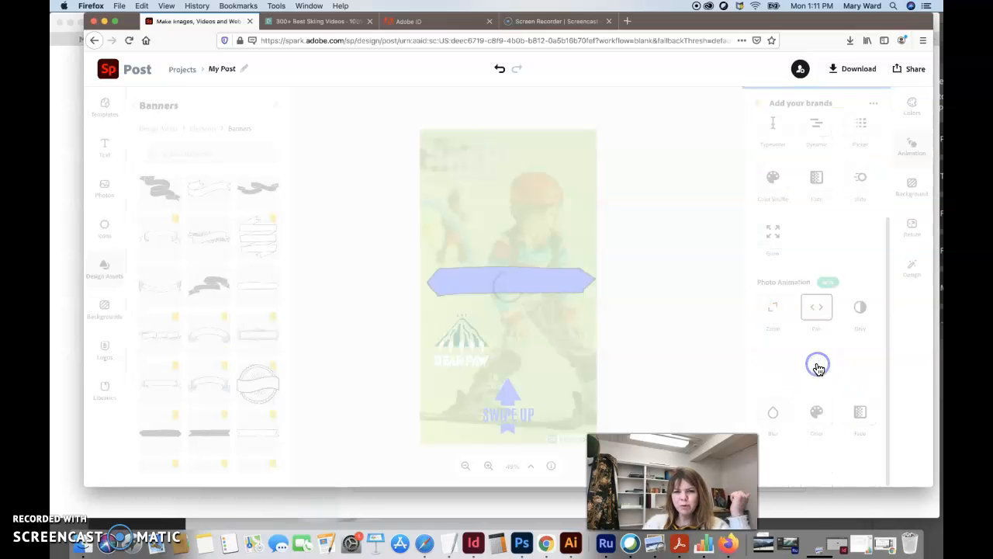
pyautogui.click(811, 365)
pyautogui.click(773, 312)
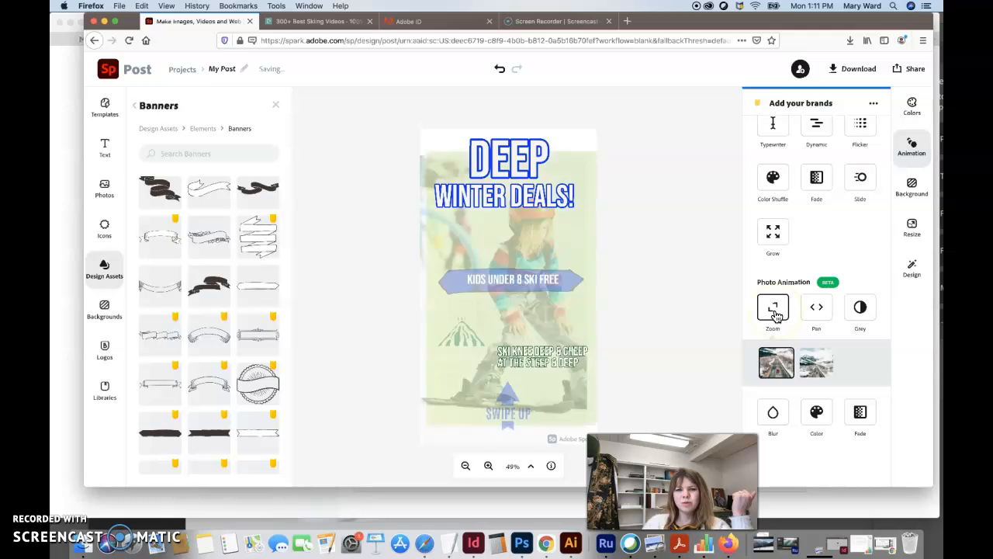
pyautogui.click(860, 310)
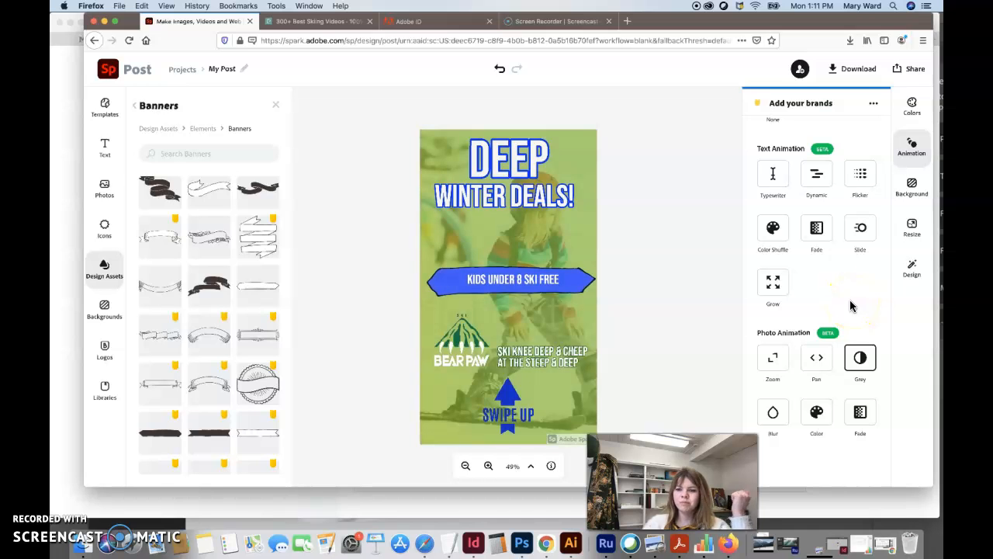
# - Try the Color photo animation with the suggested pale yellow color
pyautogui.click(821, 421)
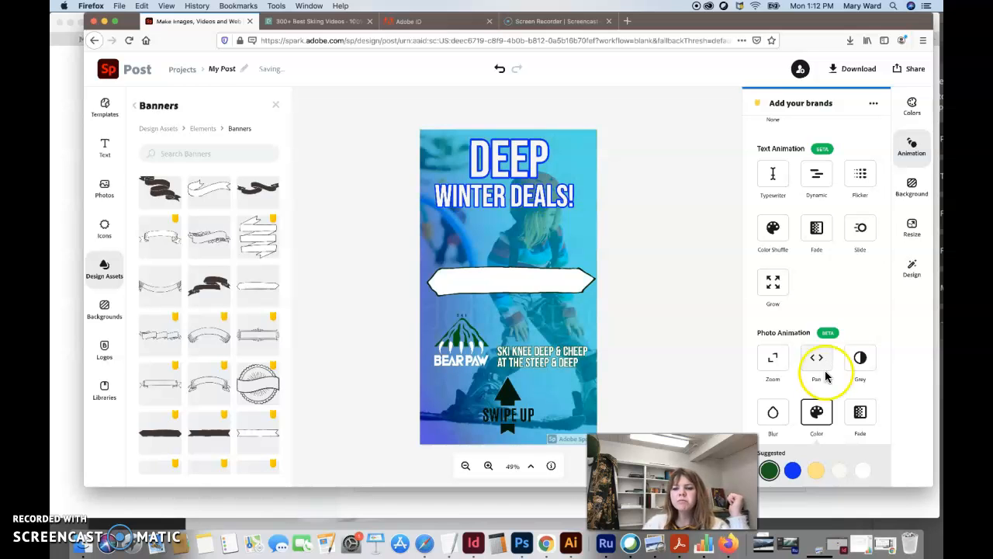
pyautogui.click(817, 471)
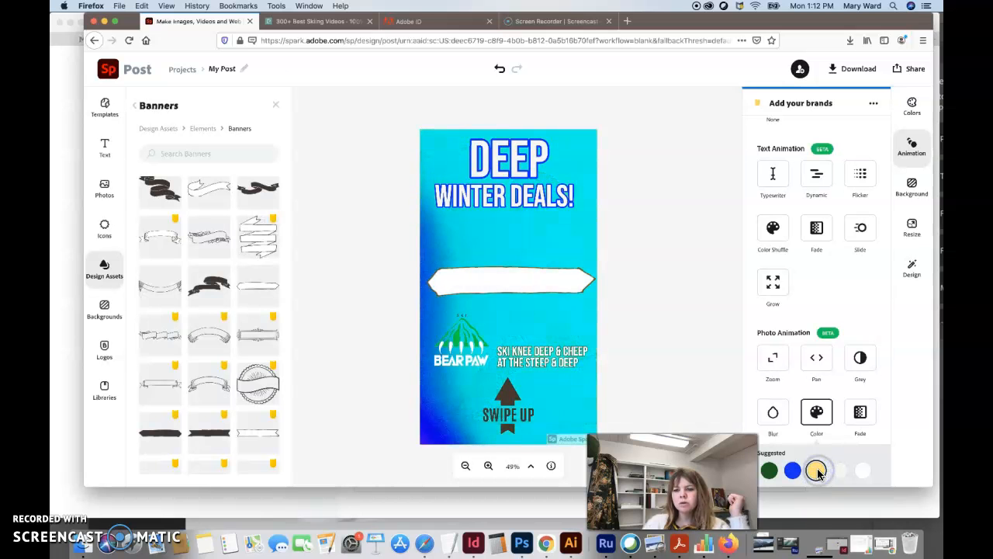
pyautogui.click(807, 421)
# - Try the Blur and Fade photo animations, and the Color photo animation with its dark green default
pyautogui.click(774, 413)
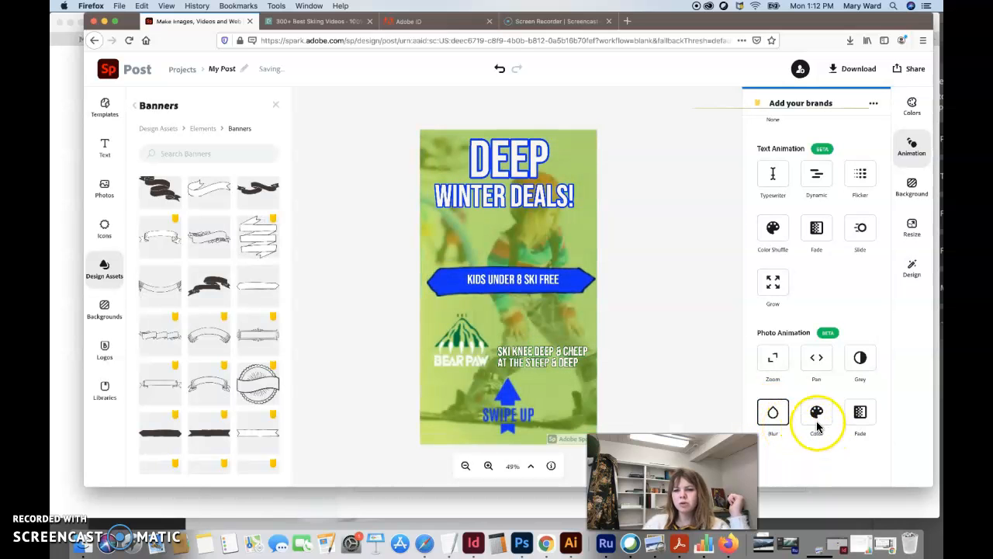
pyautogui.click(856, 416)
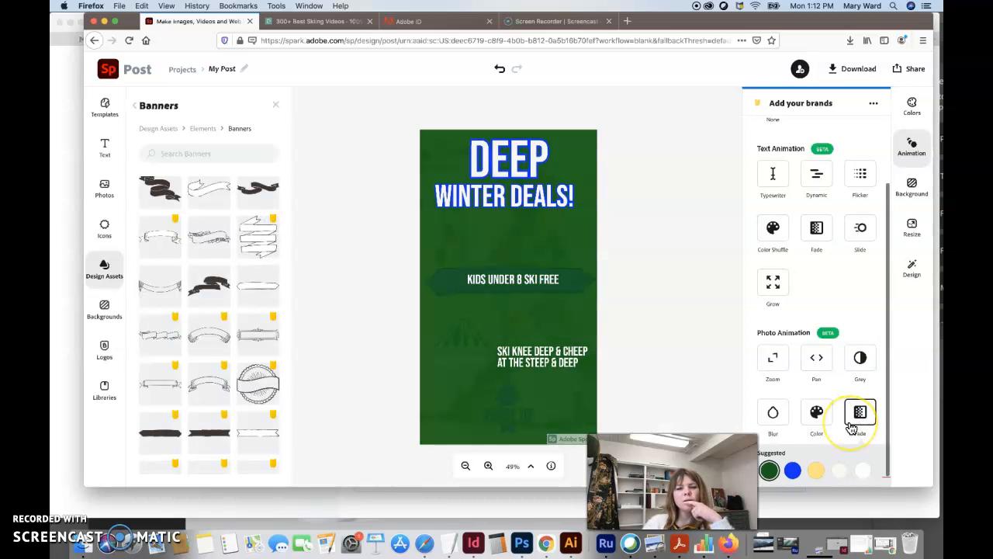
pyautogui.click(825, 420)
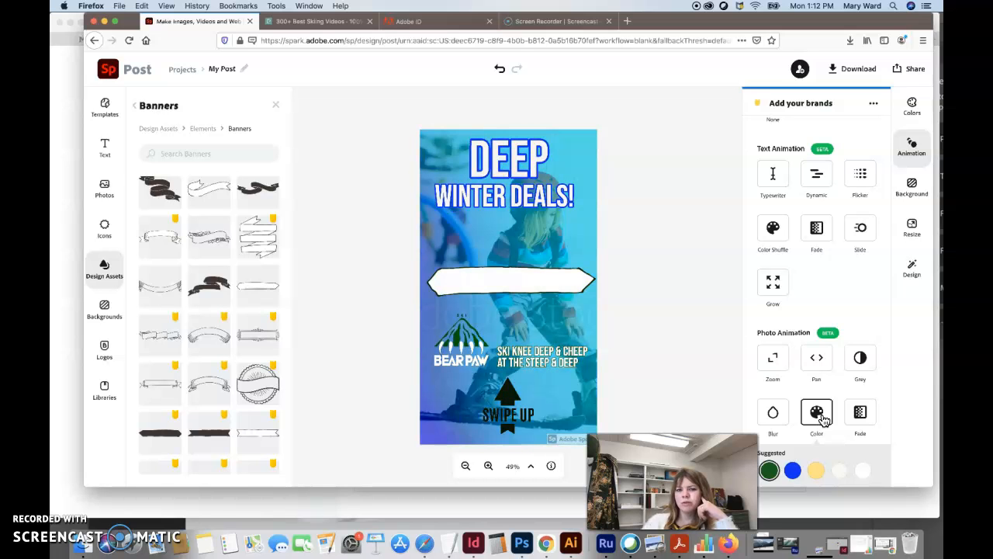
# - Recolor the banner text "KIDS UNDER 8 SKI FREE" to a custom bright lime green
pyautogui.click(516, 284)
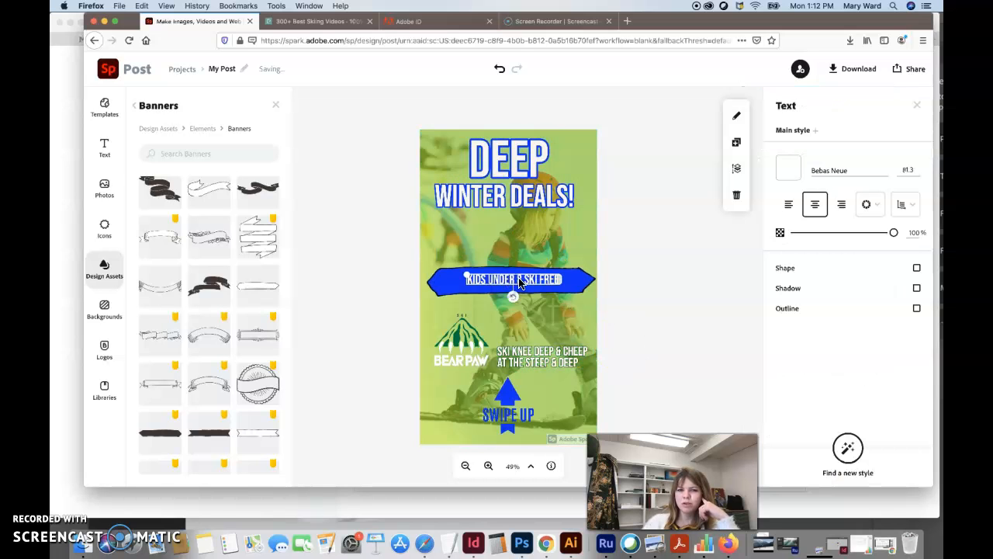
pyautogui.click(789, 168)
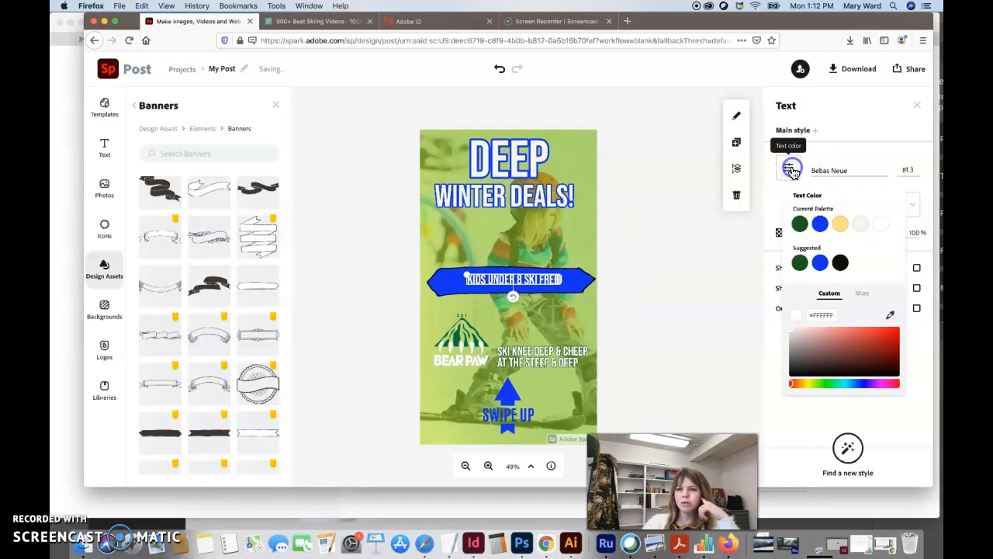
pyautogui.click(799, 224)
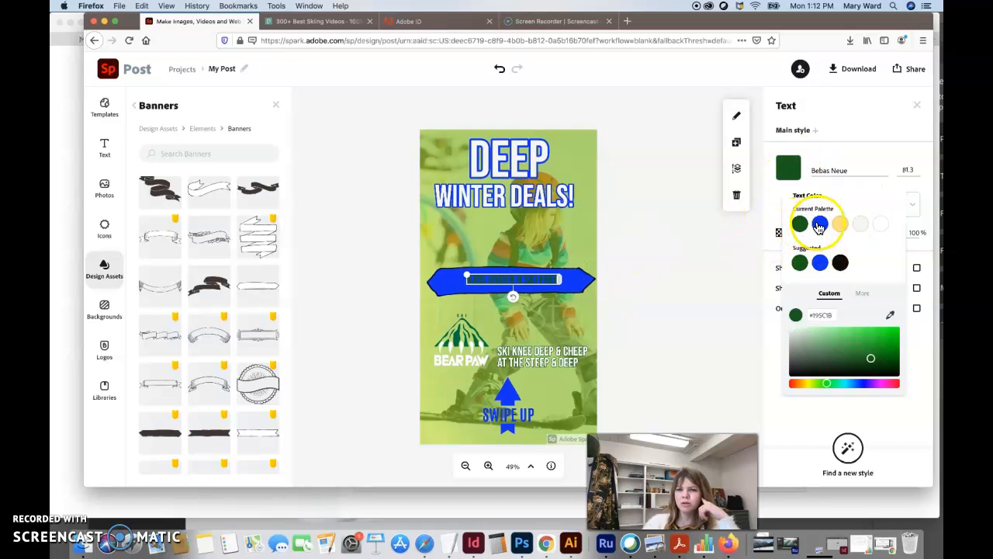
pyautogui.click(822, 225)
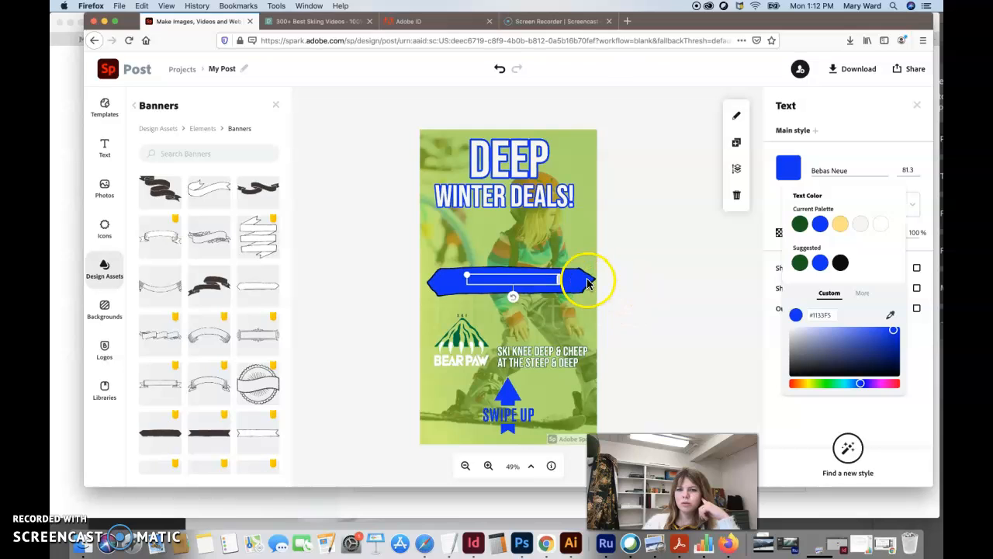
pyautogui.click(841, 225)
pyautogui.click(808, 383)
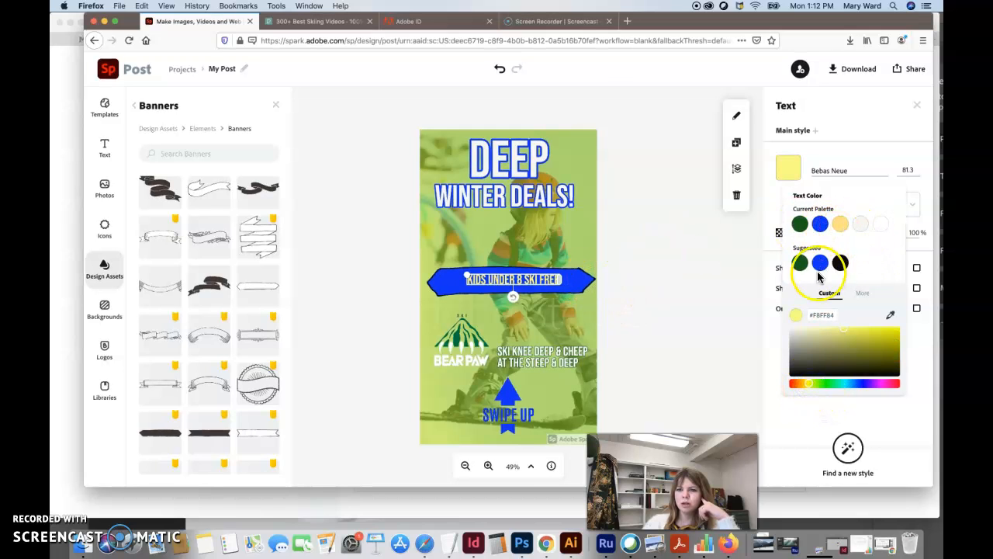
pyautogui.click(885, 340)
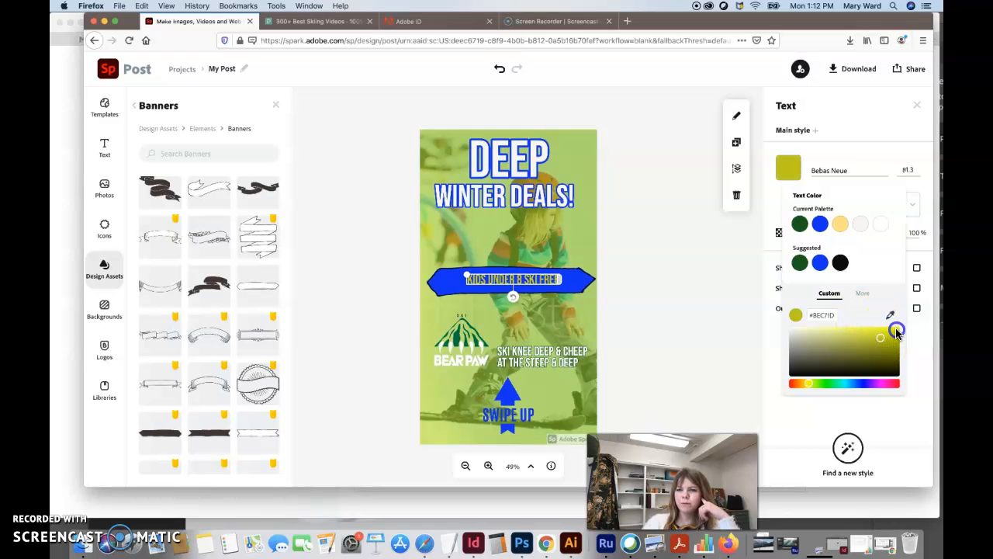
pyautogui.click(896, 333)
pyautogui.click(816, 383)
pyautogui.click(892, 331)
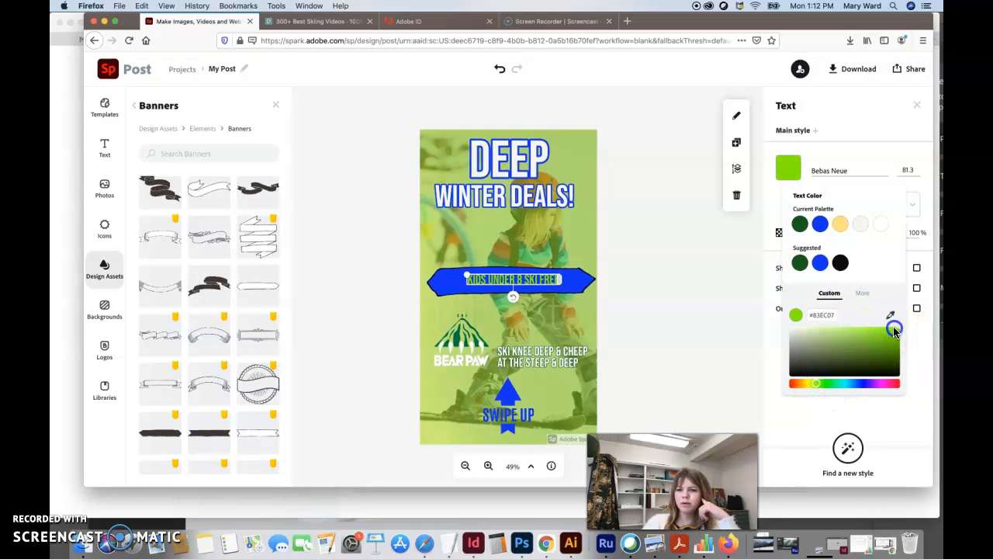
pyautogui.click(720, 370)
pyautogui.click(684, 345)
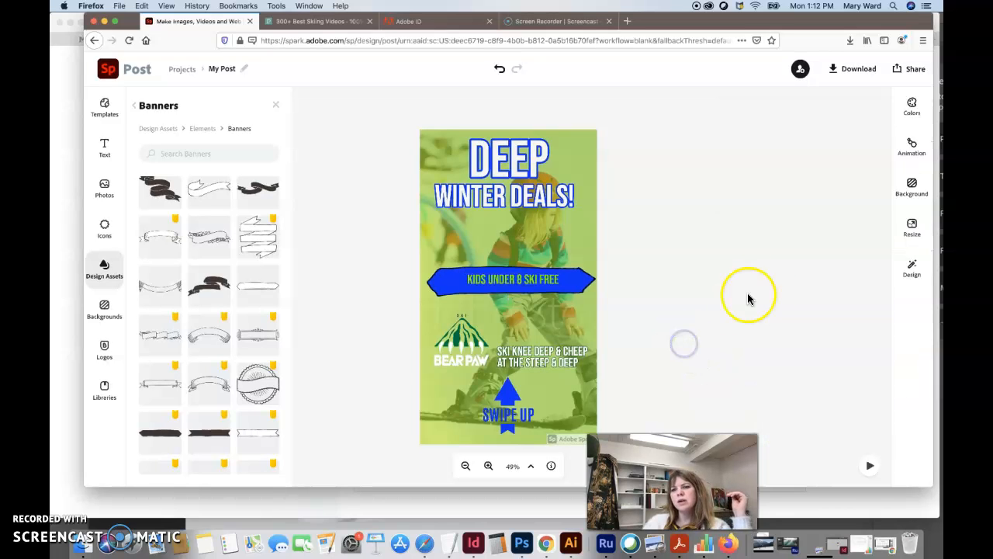
# - Try the Fade text animation and apply the Color photo animation with the suggested dark green
pyautogui.click(911, 147)
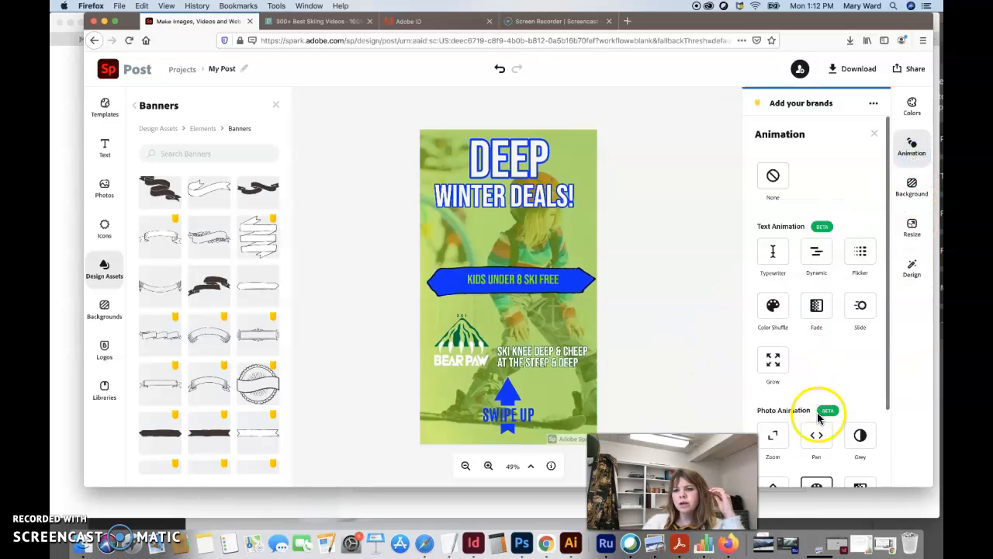
pyautogui.click(817, 304)
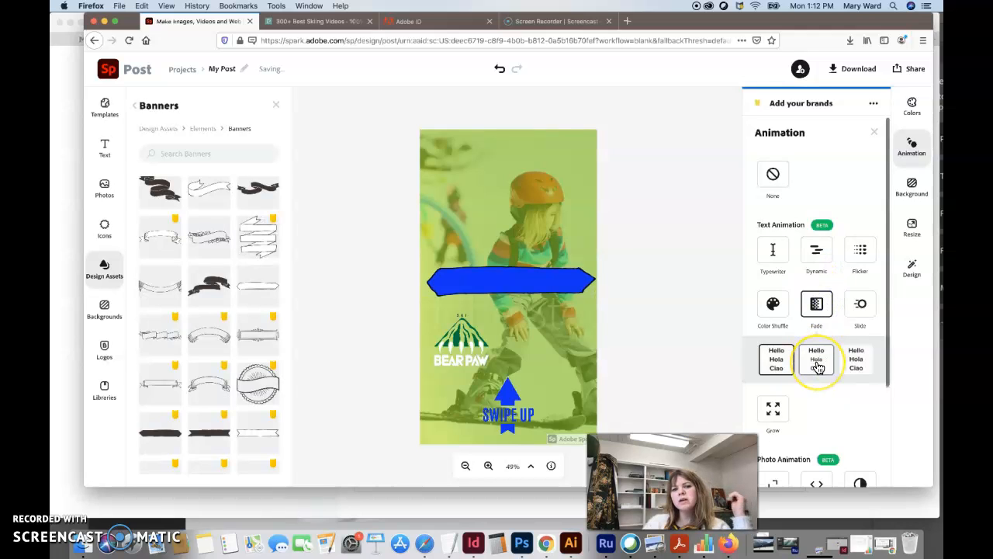
pyautogui.scroll(-3, 818, 366)
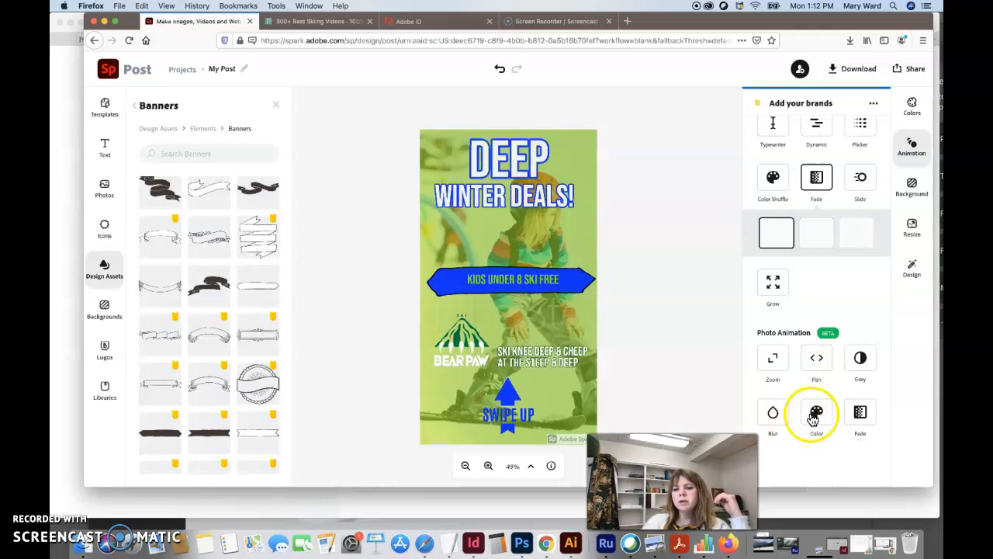
pyautogui.click(815, 415)
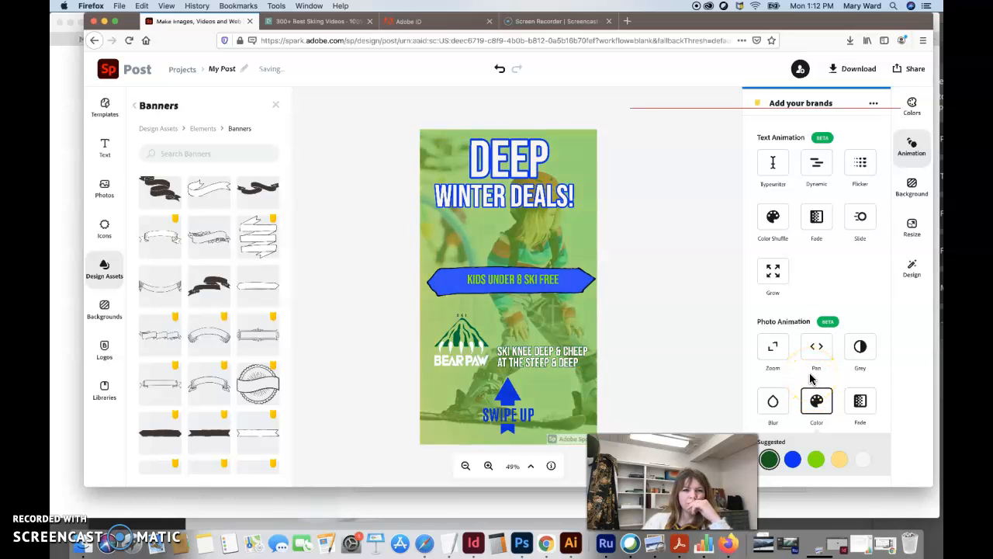
pyautogui.click(823, 337)
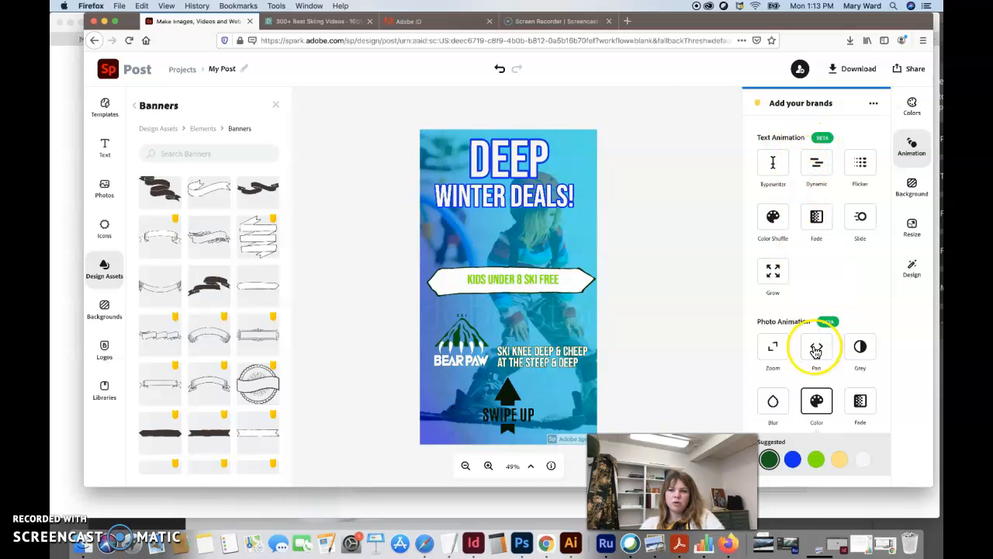
# - Try the Typewriter text animation and return to the Color photo animation with dark green
pyautogui.click(782, 166)
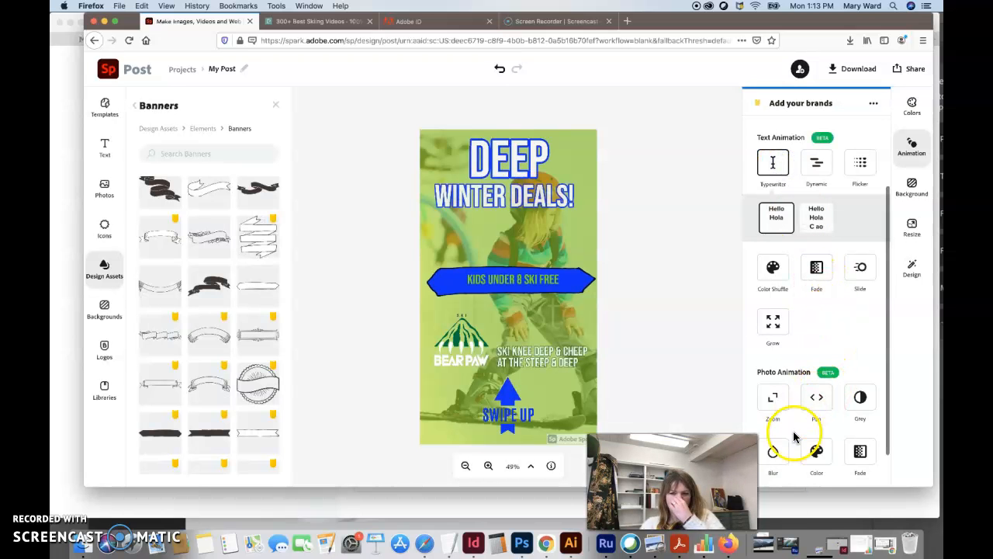
pyautogui.click(812, 456)
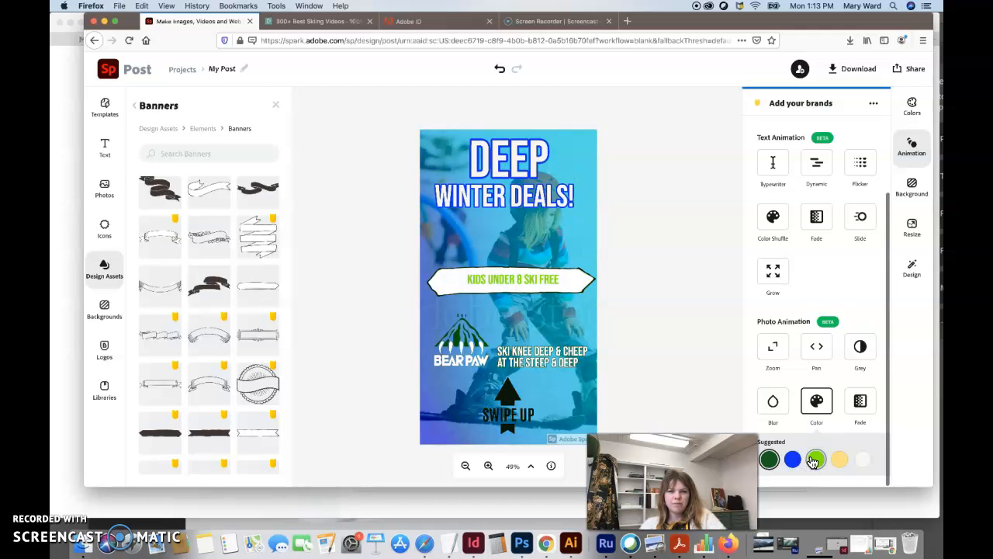
pyautogui.click(815, 460)
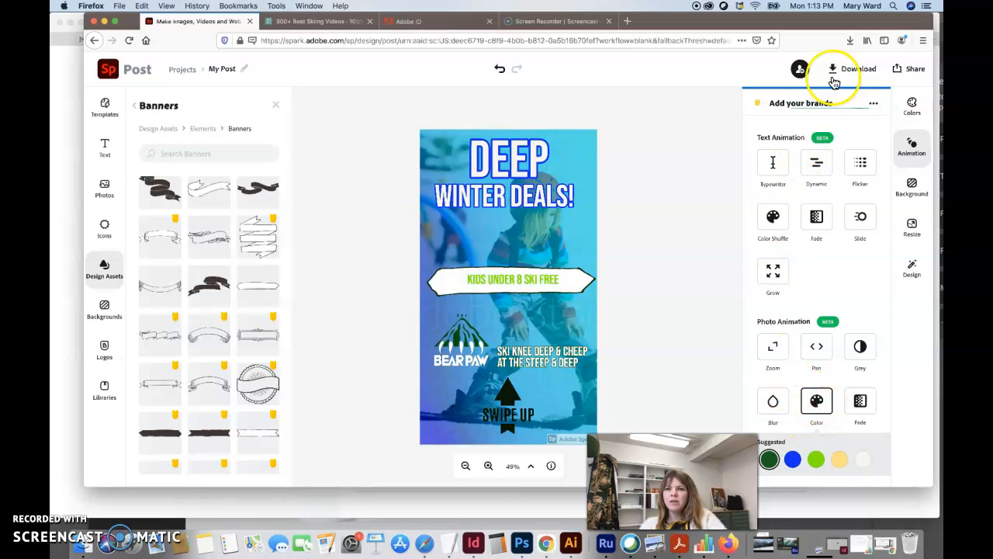
pyautogui.click(686, 241)
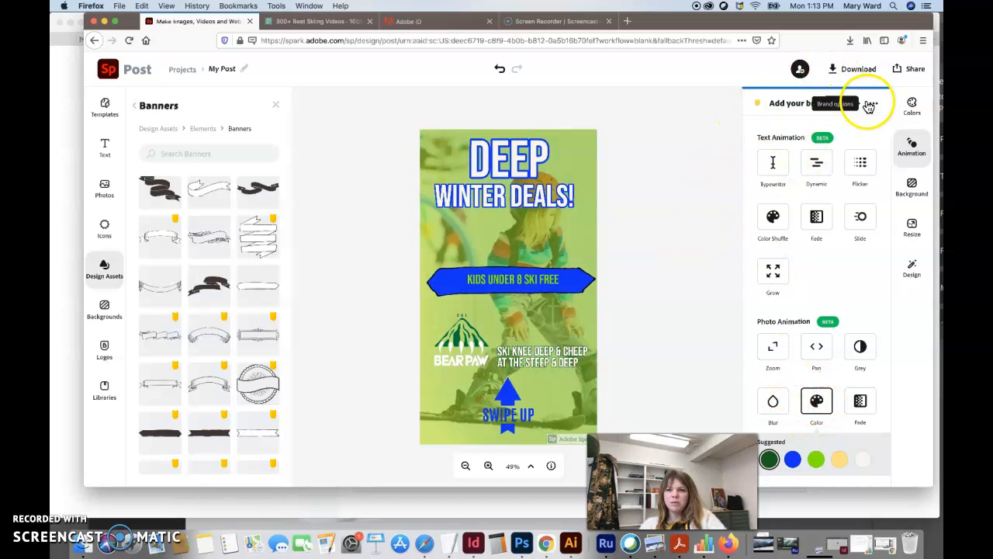
# - Close the animation settings and rename the project "Bear Paw Ski Bowl Instagram Ad"
pyautogui.scroll(2, 827, 210)
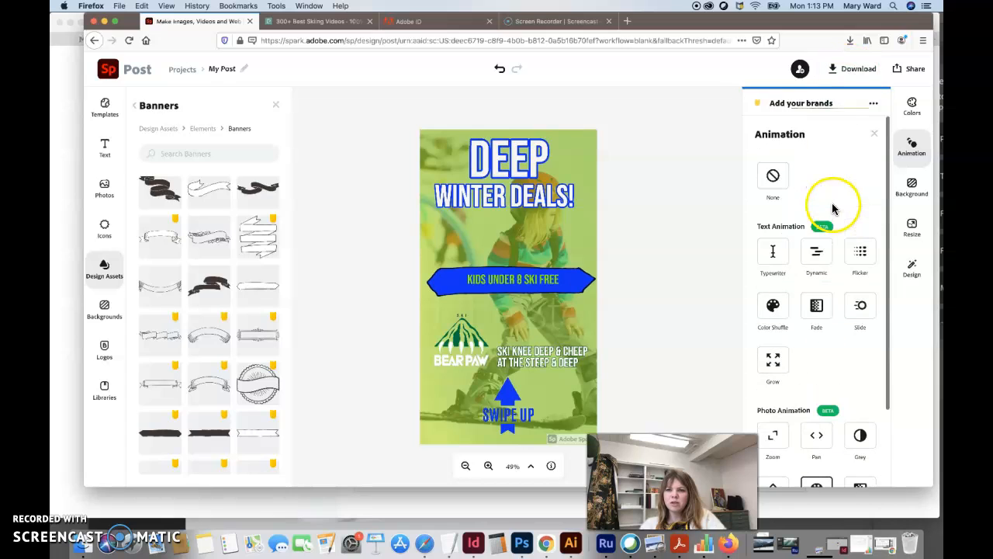
pyautogui.click(873, 133)
pyautogui.click(858, 72)
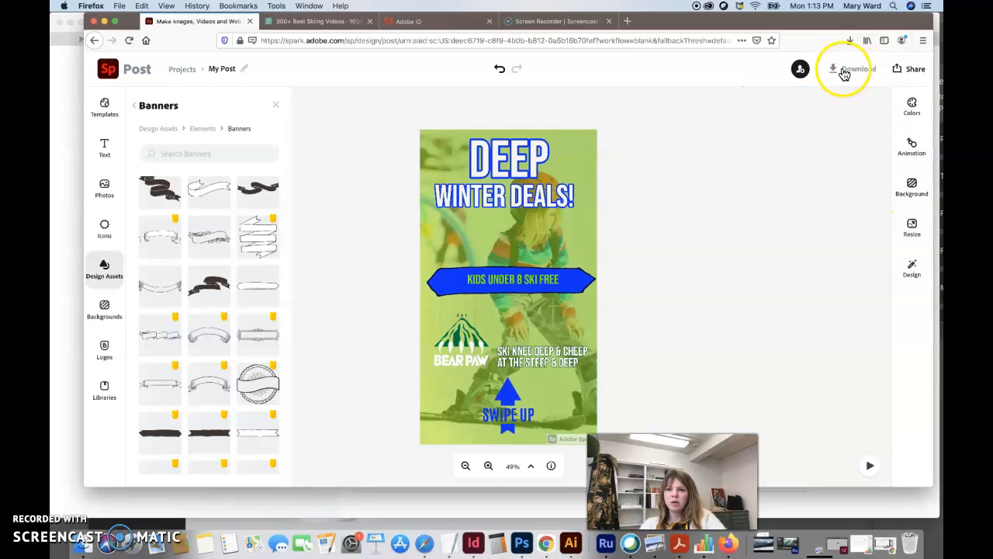
pyautogui.click(221, 70)
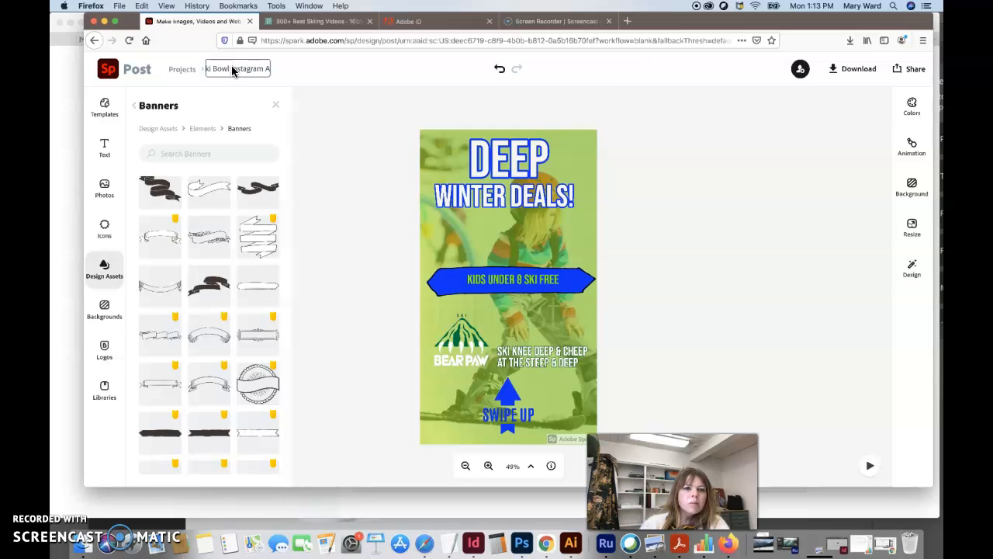
pyautogui.click(207, 70)
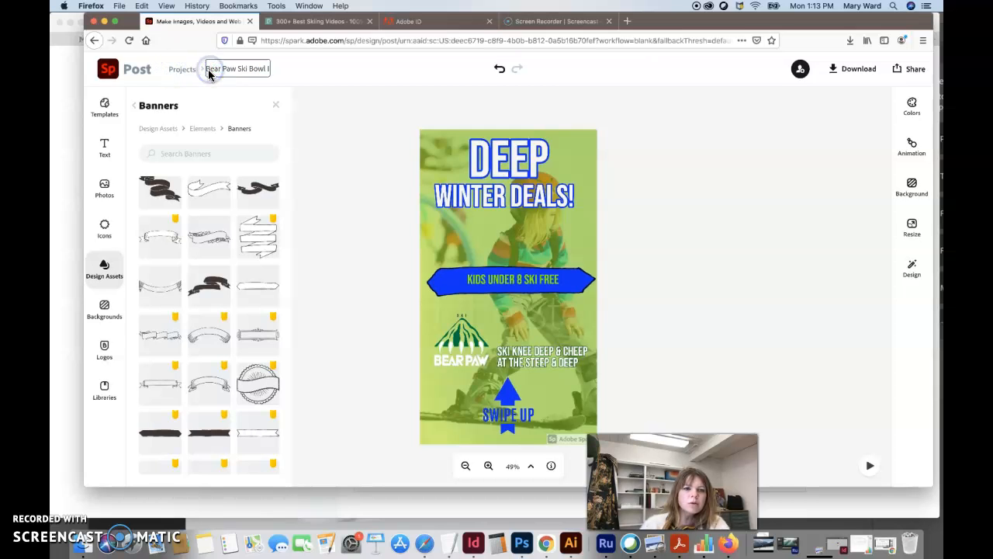
pyautogui.moveTo(215, 72); pyautogui.dragTo(289, 70)
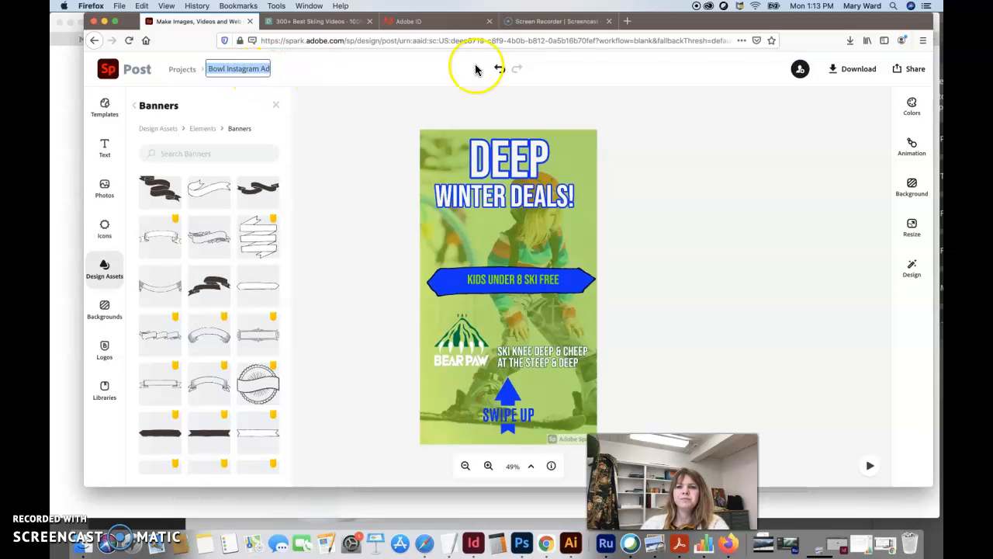
# - Download the project as an MP4 Video (720p) and open the file with QuickTime Player
pyautogui.click(834, 69)
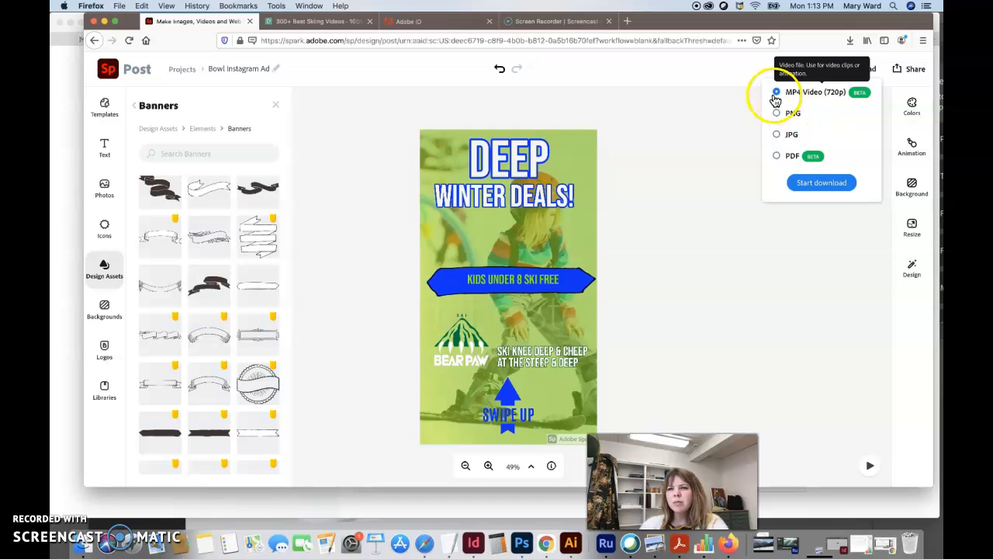
pyautogui.click(817, 184)
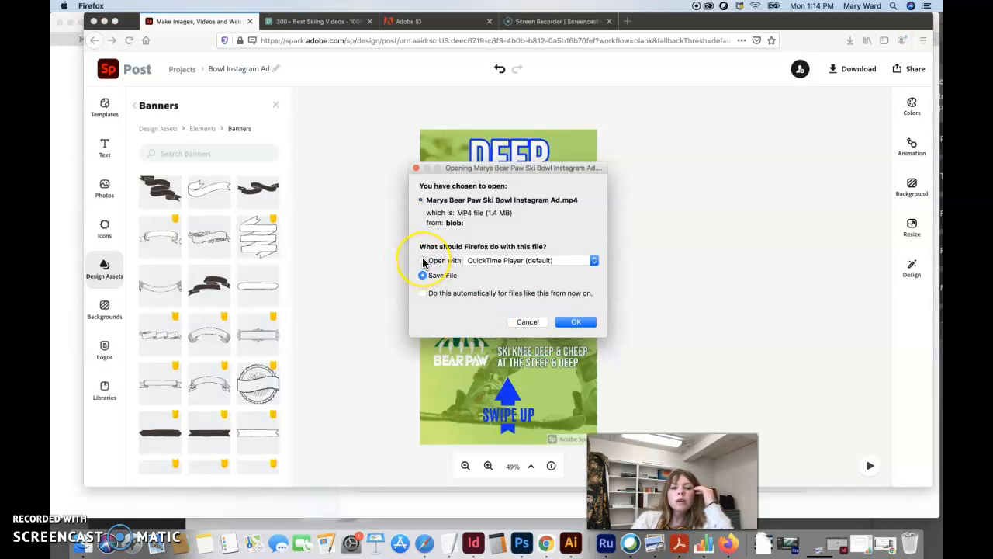
pyautogui.click(423, 262)
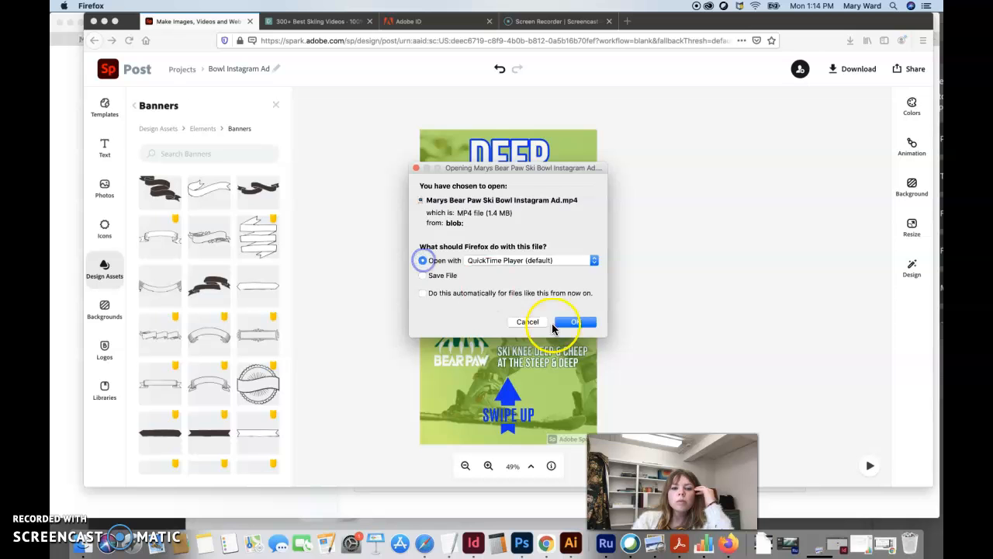
pyautogui.click(574, 322)
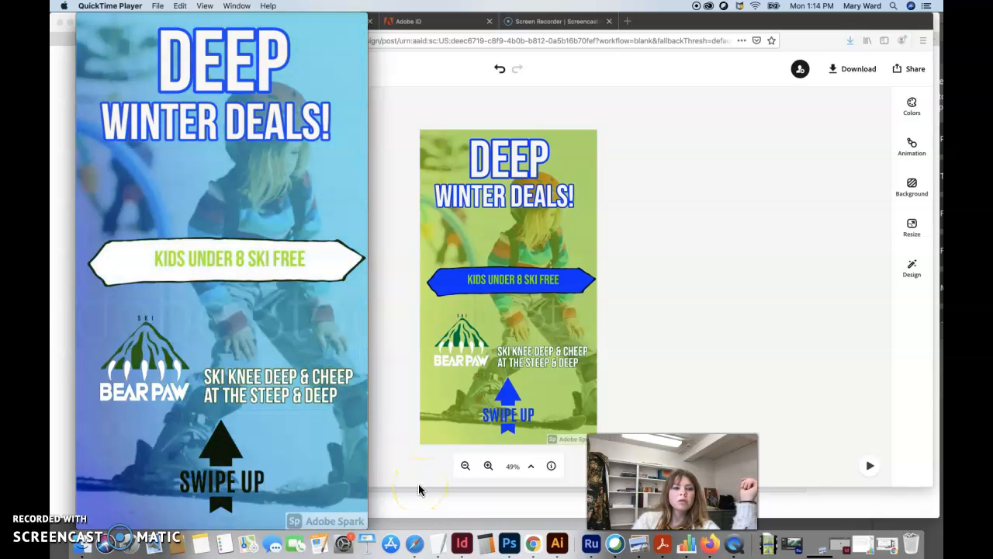
# - Review the exported video in QuickTime Player, look for it among the recent downloads, and close the video window
pyautogui.moveTo(288, 288)
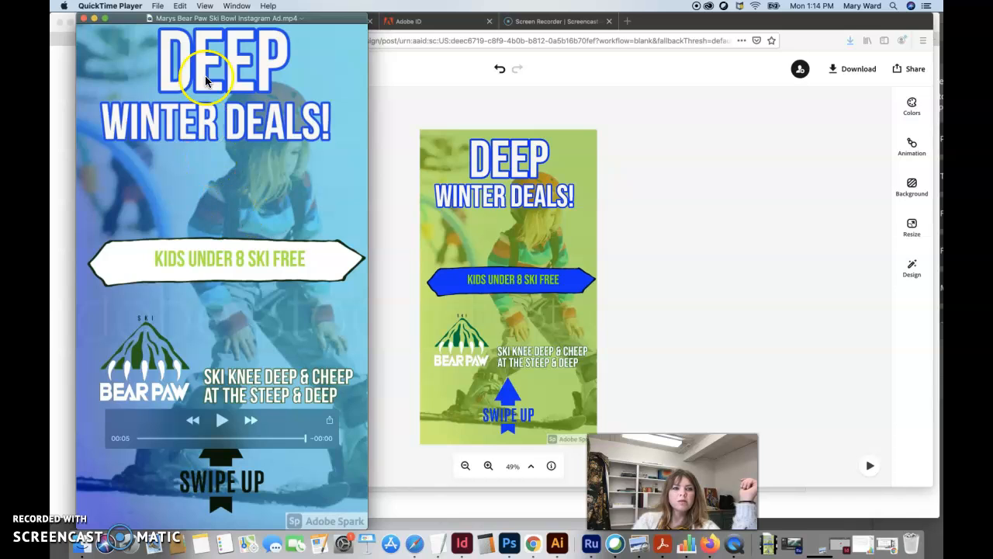
pyautogui.click(157, 6)
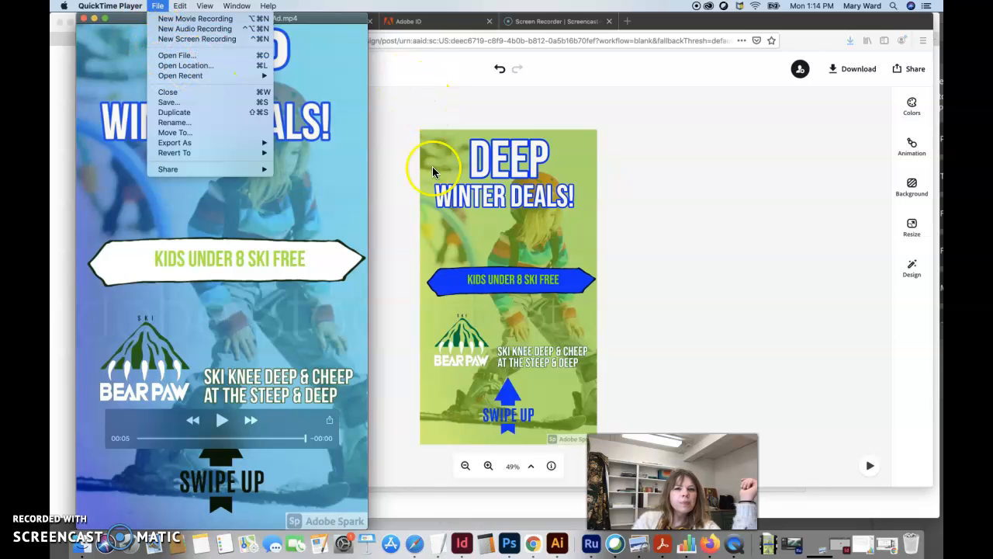
pyautogui.click(768, 547)
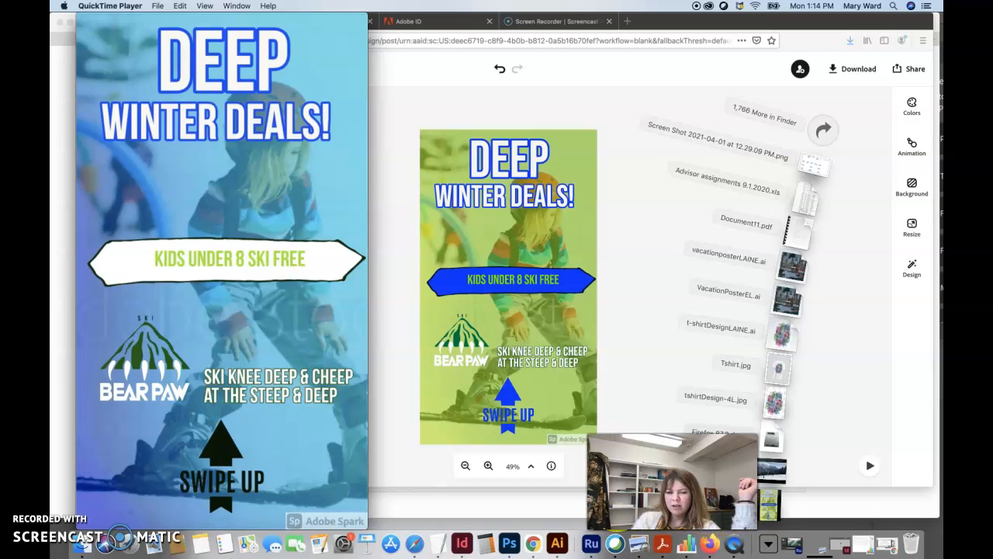
pyautogui.click(84, 23)
pyautogui.click(84, 23)
pyautogui.click(682, 119)
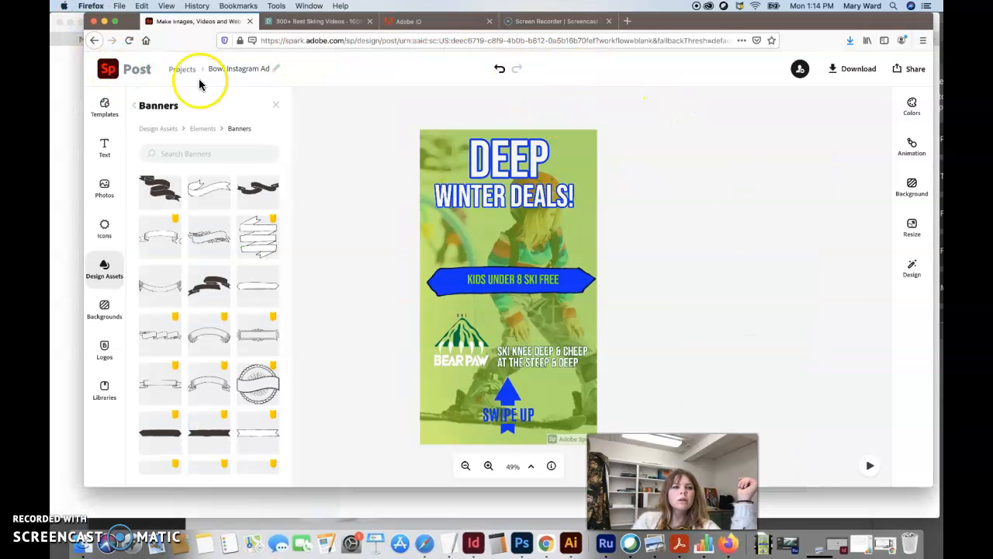
# - Switch to the Advertising and Promotion course page in Safari and open the Week 12 | April 5 - April 11 module to review its assignments
pyautogui.click(66, 120)
pyautogui.scroll(20, 500, 218)
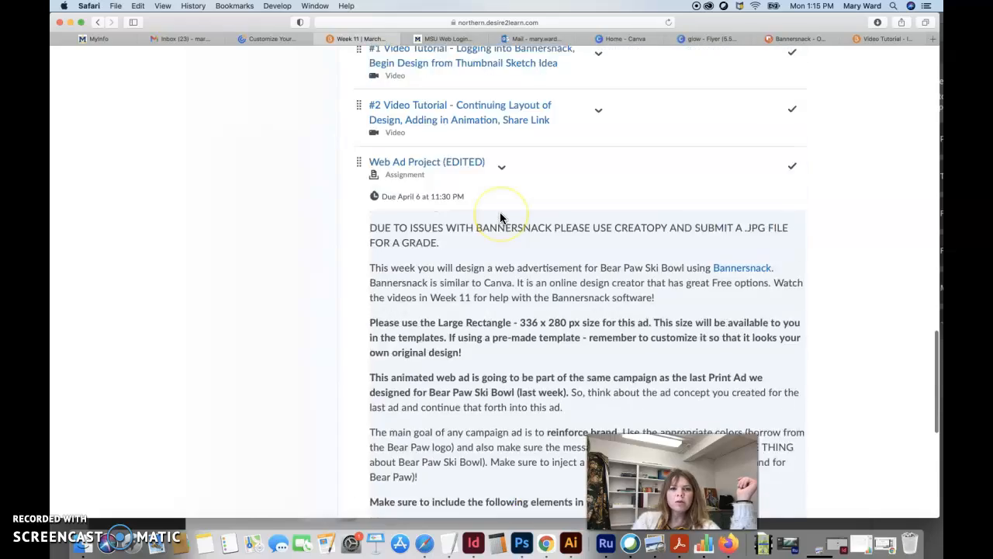
pyautogui.scroll(2, 501, 218)
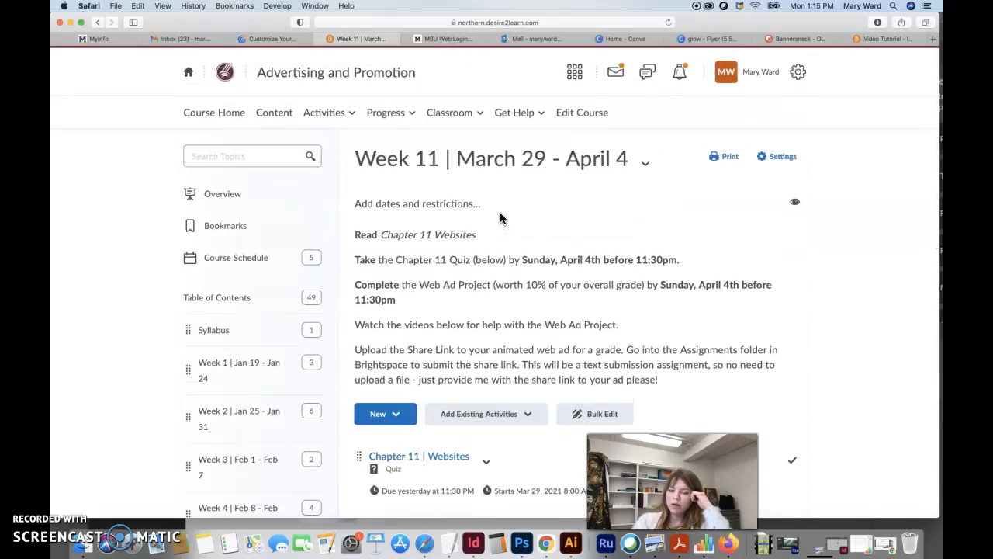
pyautogui.scroll(-10, 500, 218)
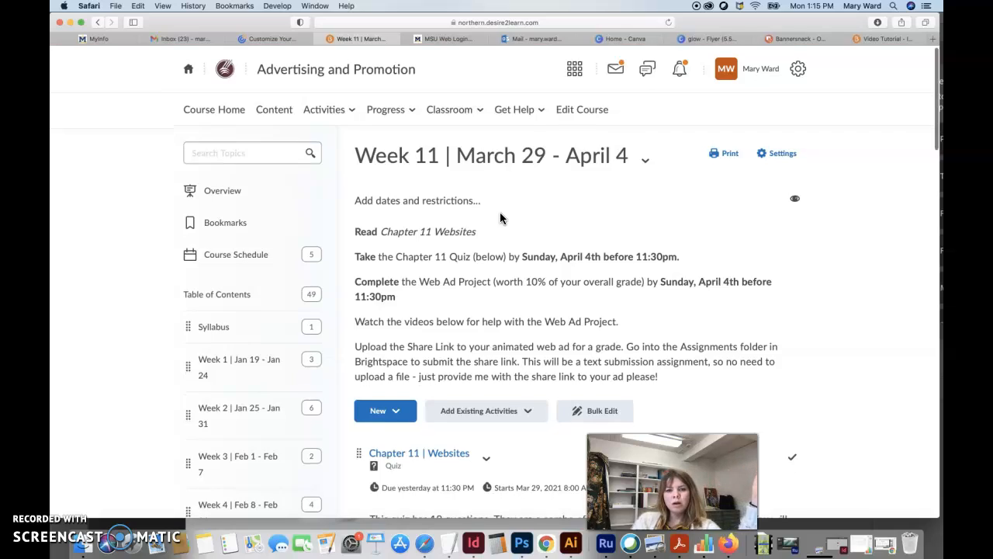
pyautogui.scroll(-20, 501, 218)
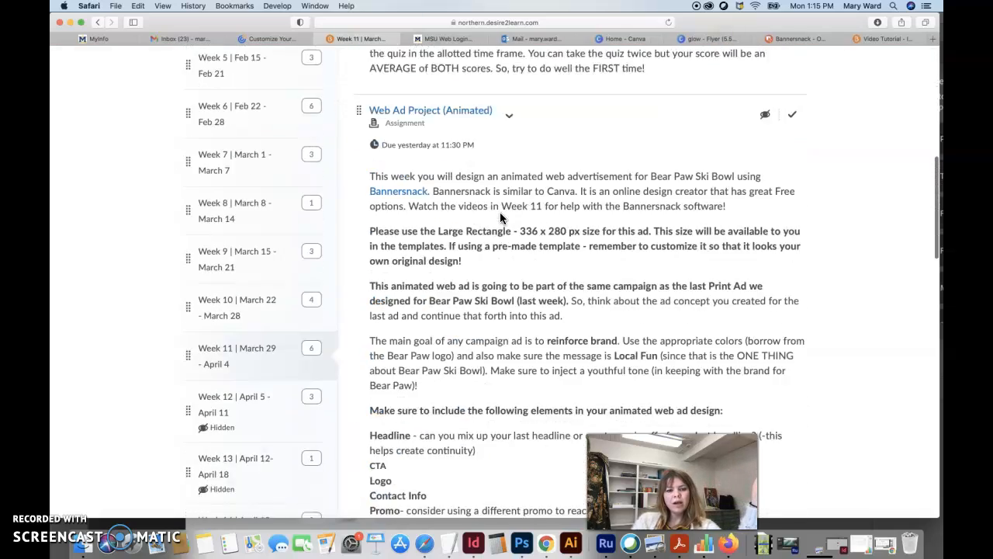
pyautogui.click(253, 311)
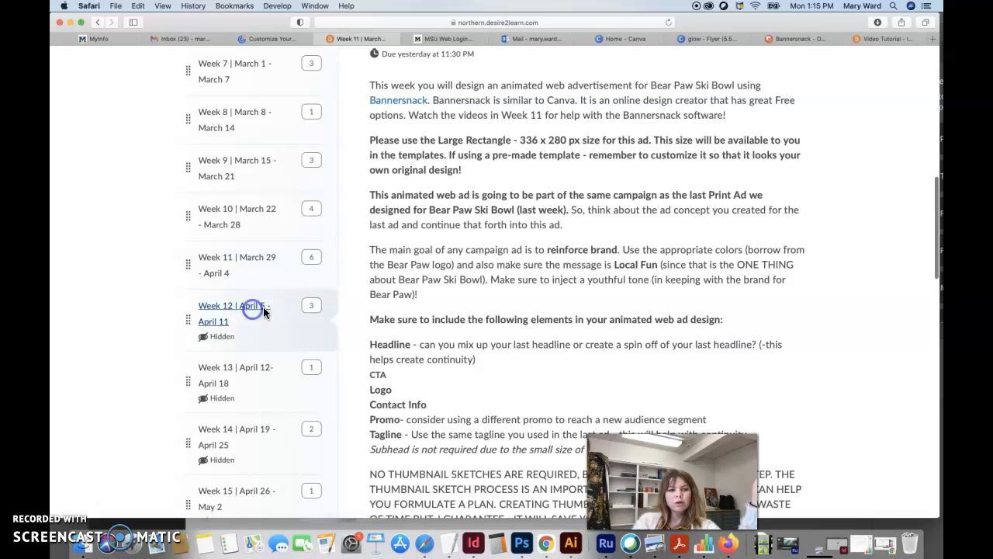
pyautogui.scroll(20, 492, 314)
pyautogui.scroll(3, 492, 313)
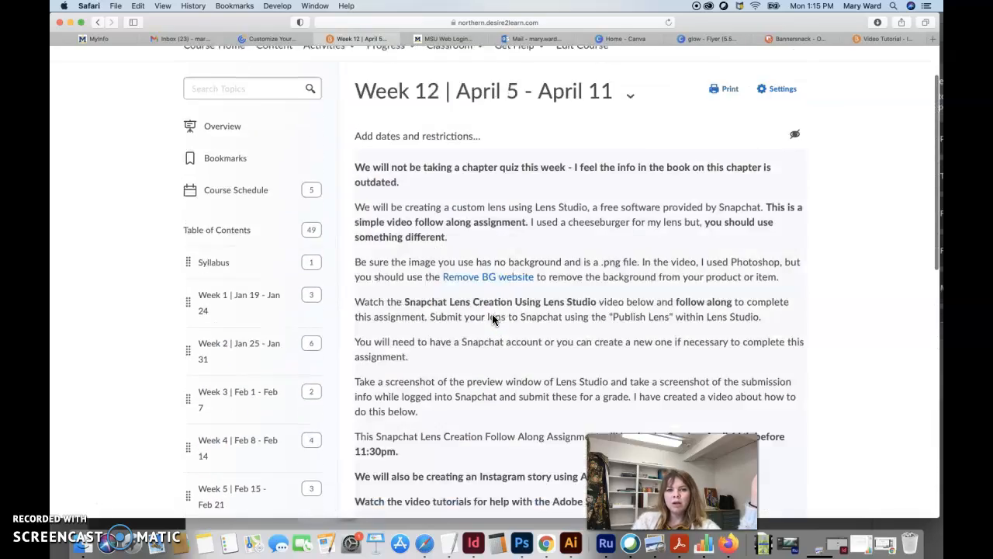
pyautogui.scroll(-10, 492, 313)
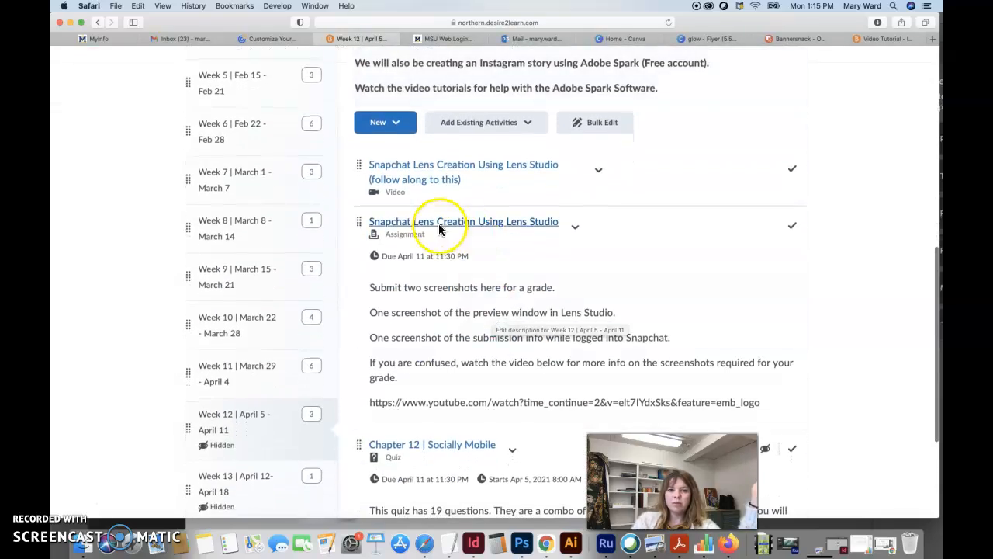